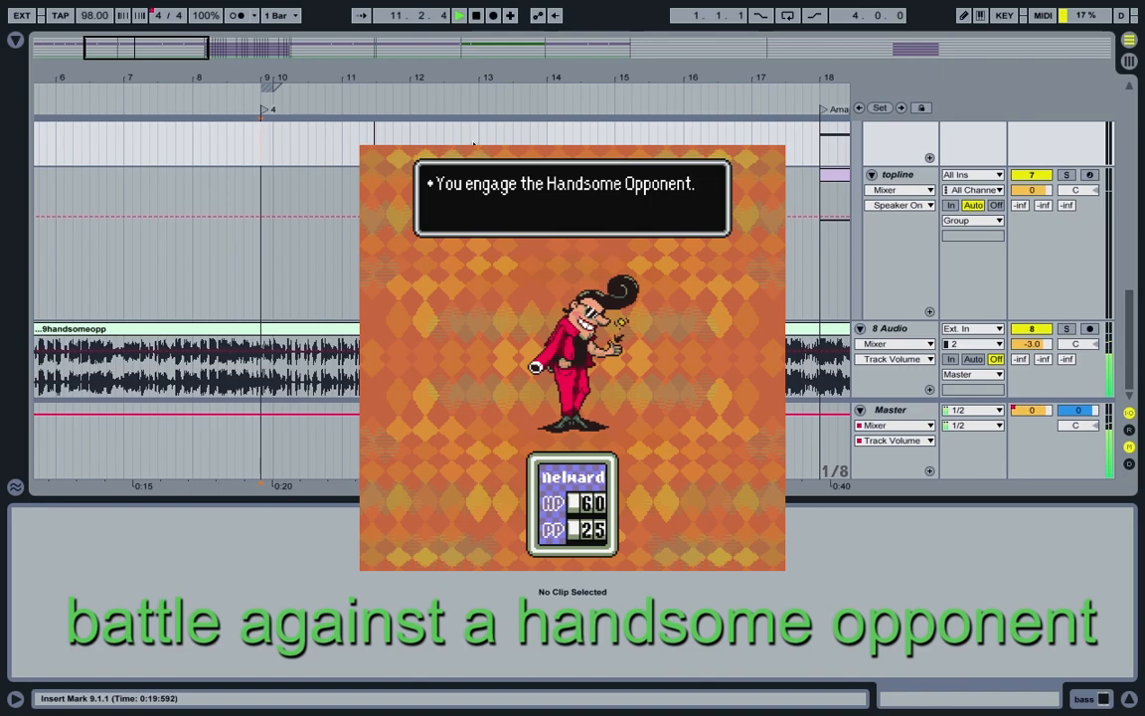
# - Play the arrangement from bar 18 through the end of the topline clip and stop playback
pyautogui.press('space')
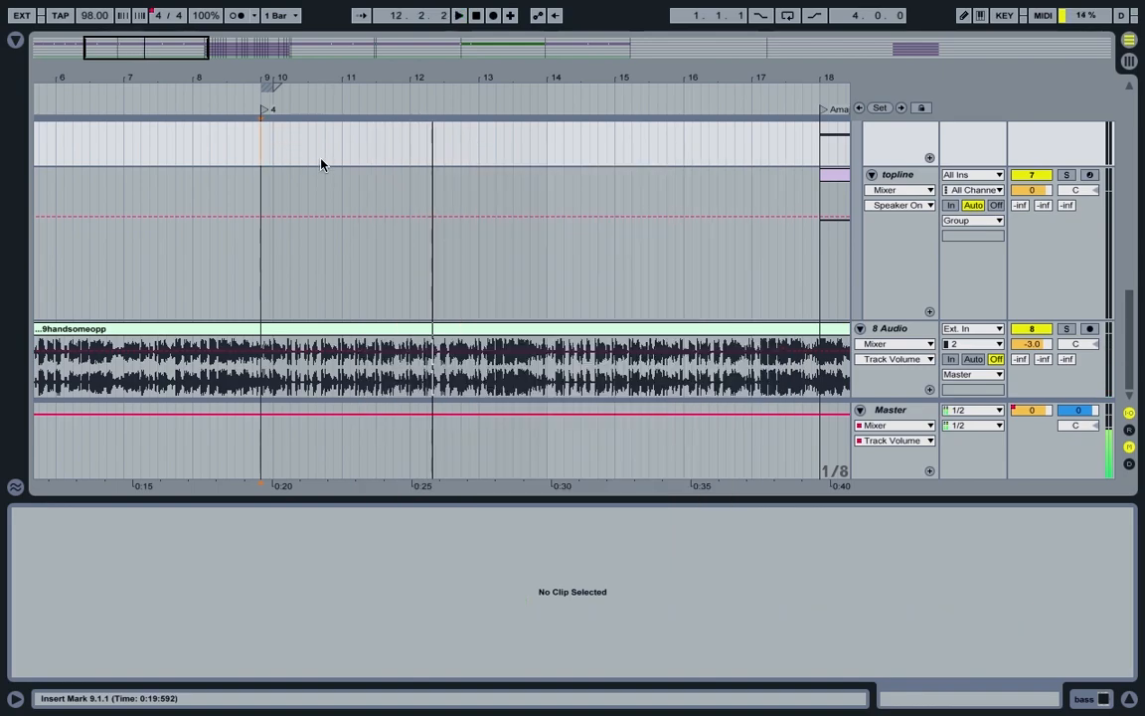
pyautogui.click(822, 139)
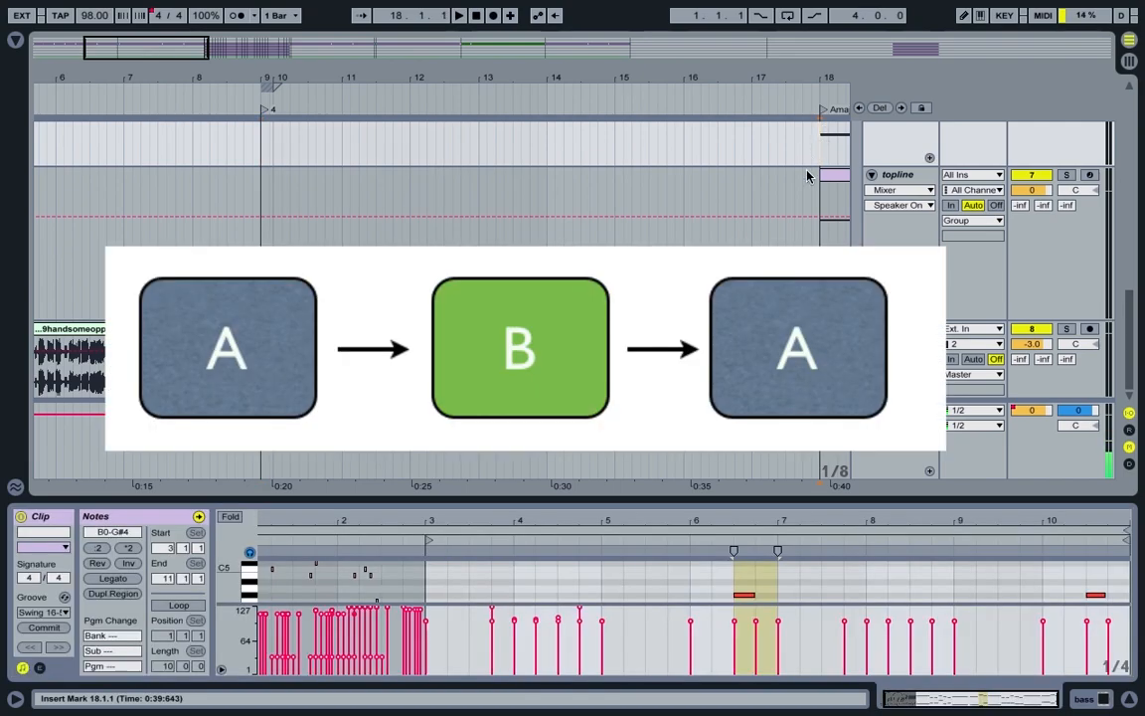
pyautogui.press('space')
pyautogui.moveTo(254, 45); pyautogui.dragTo(286, 46)
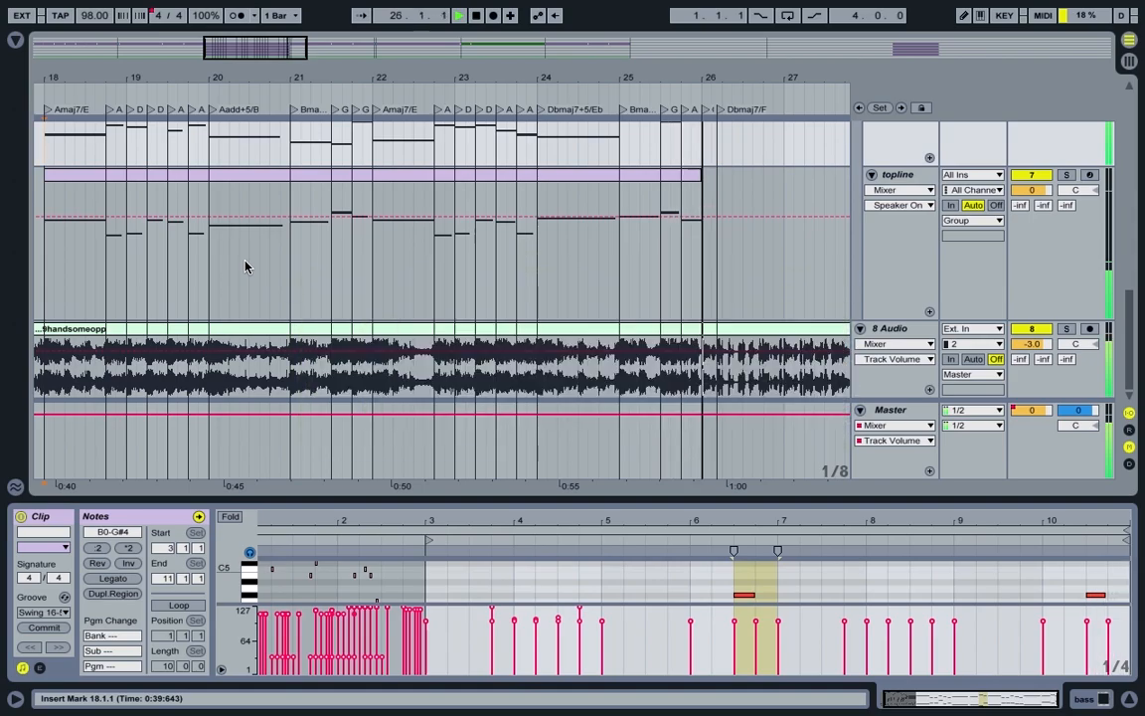
pyautogui.click(348, 266)
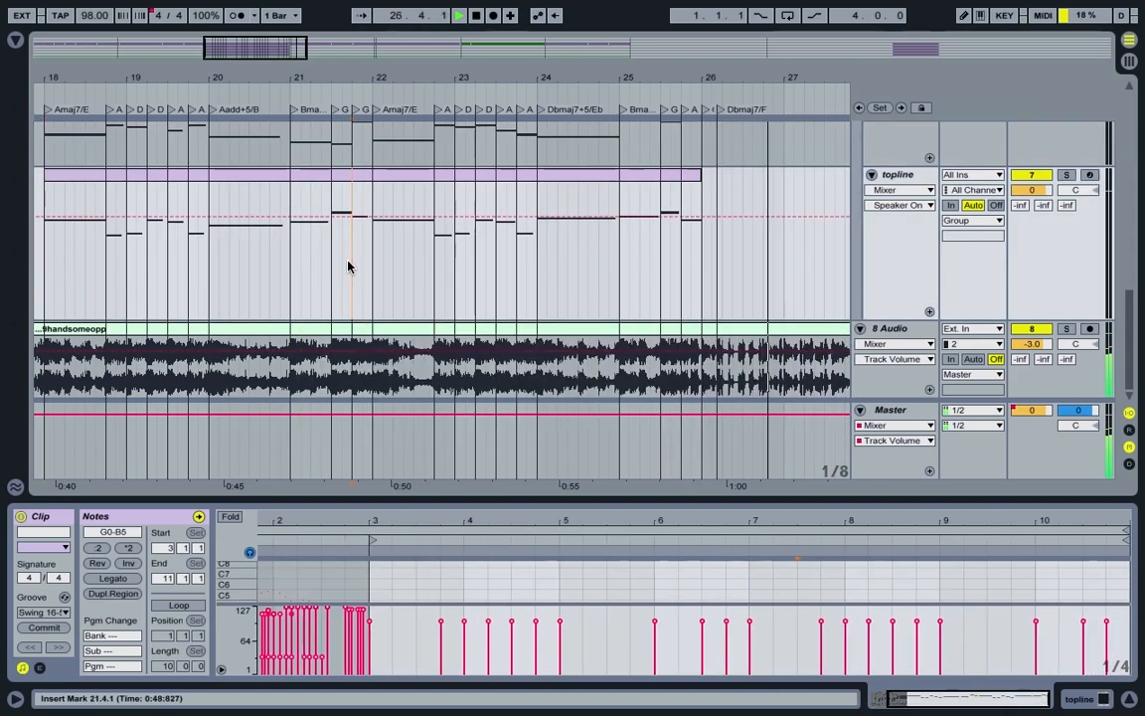
pyautogui.press('space')
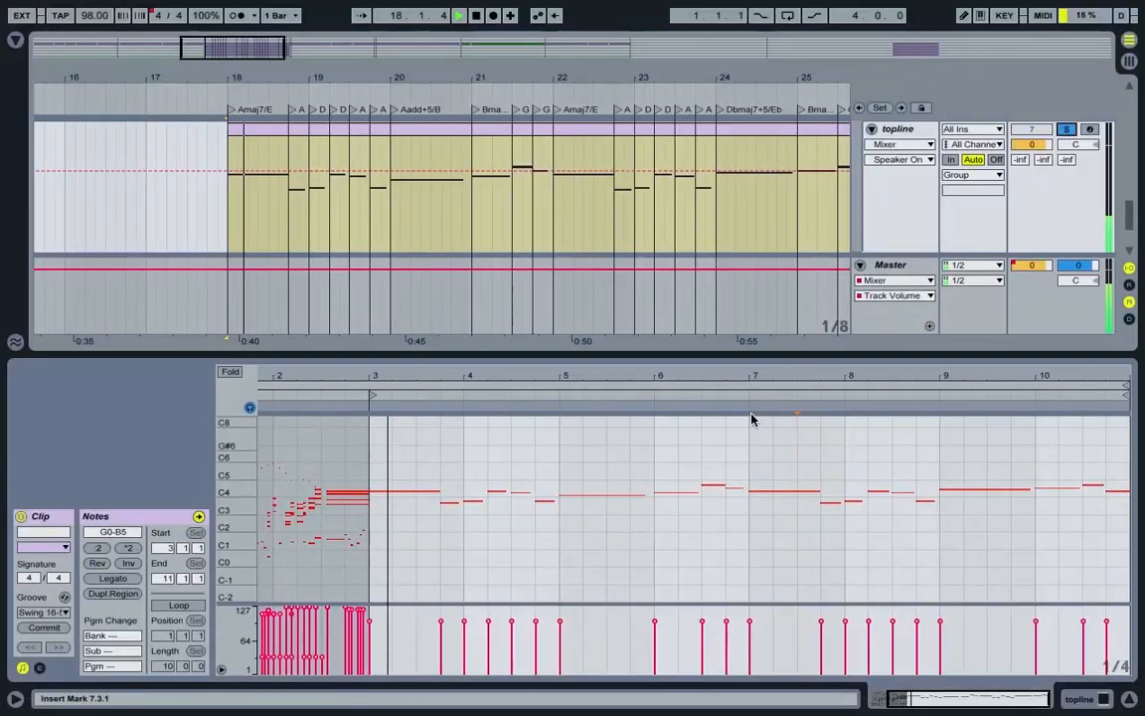
# - Enlarge the topline clip's note editor, listen to the melody, and highlight its notes starting from the opening E4
pyautogui.moveTo(655, 366); pyautogui.dragTo(654, 264)
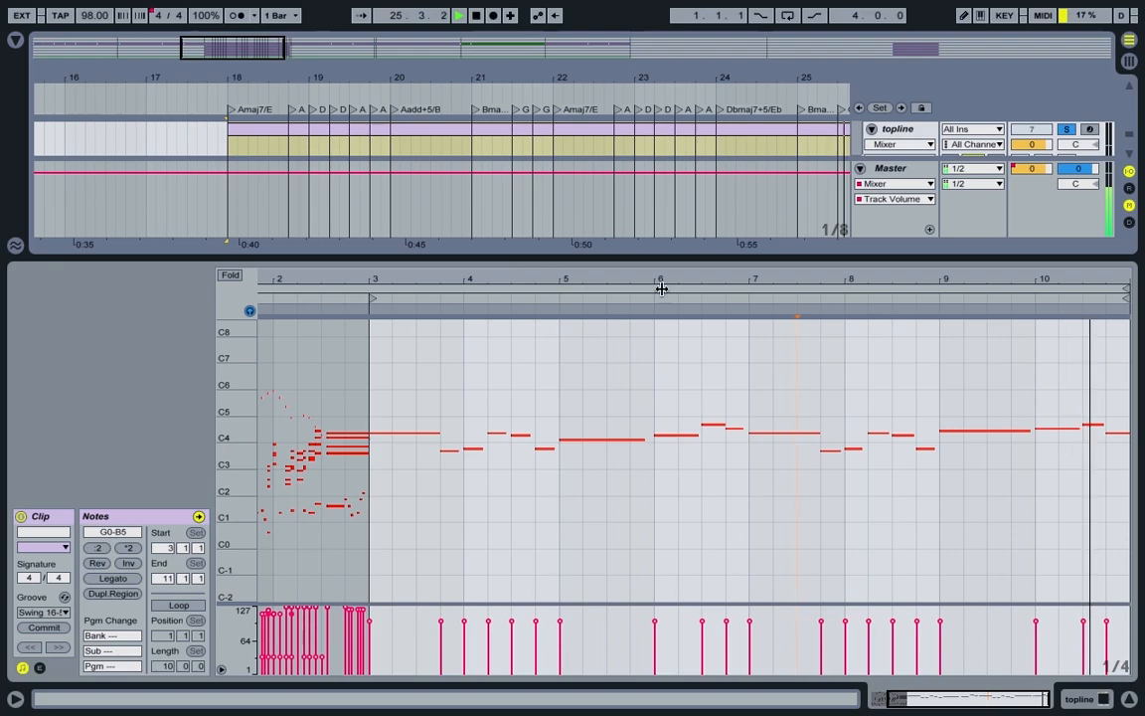
pyautogui.press('space')
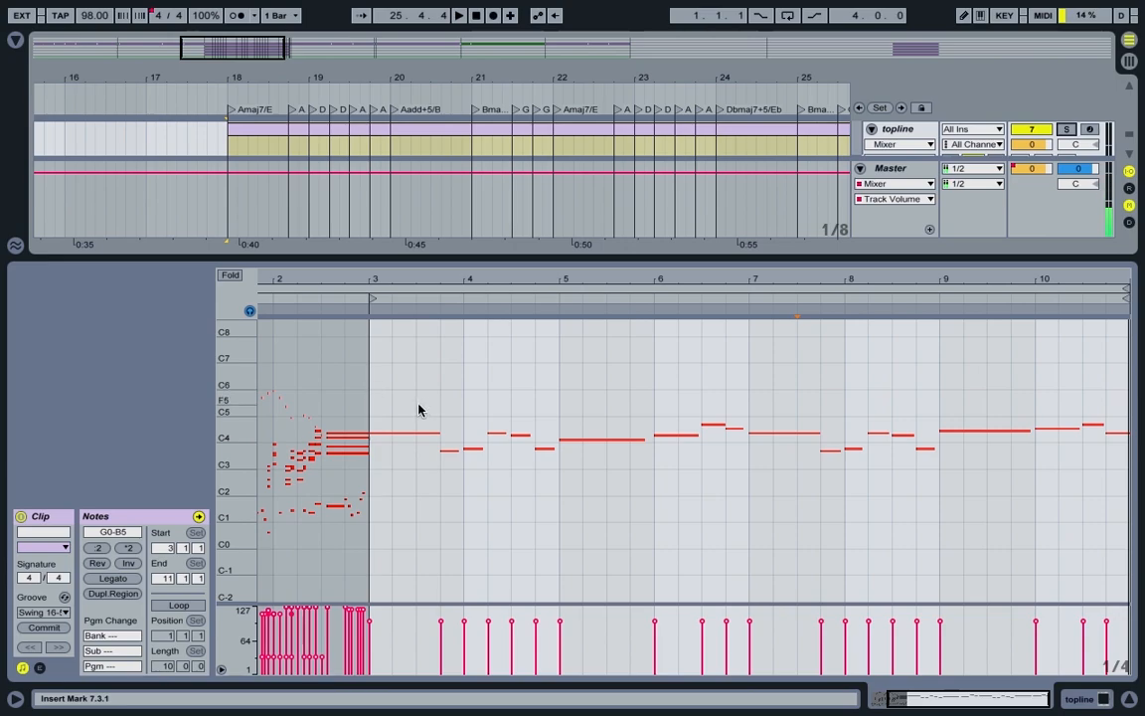
pyautogui.click(423, 434)
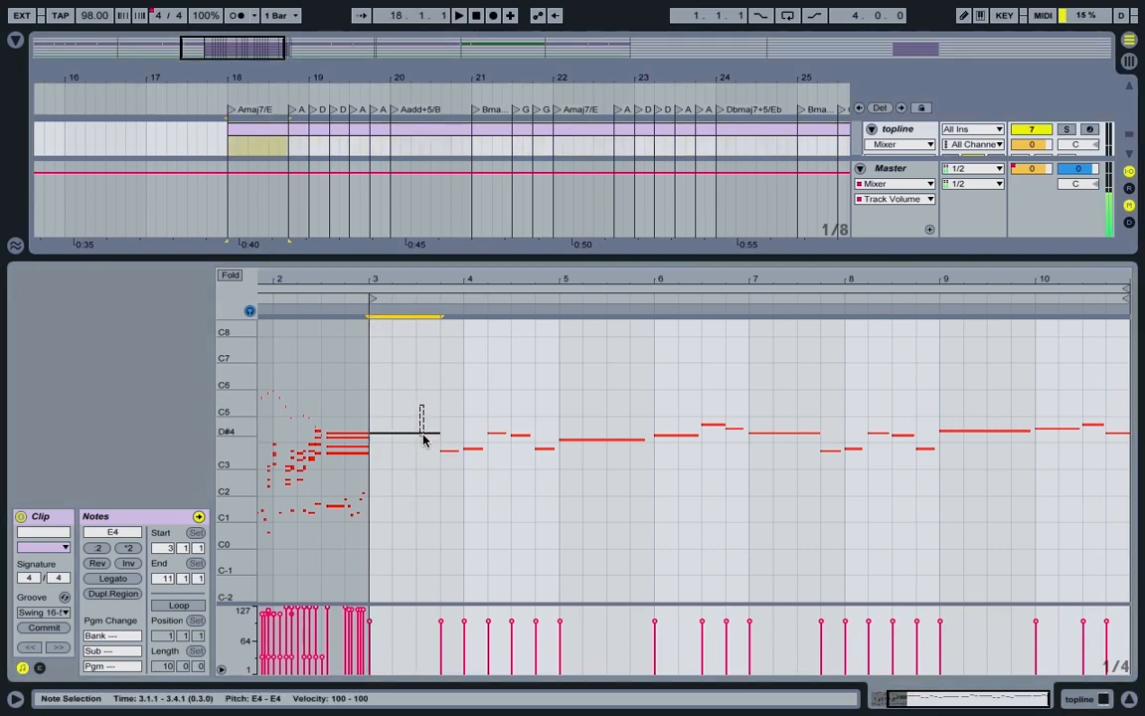
pyautogui.moveTo(423, 438); pyautogui.dragTo(599, 408)
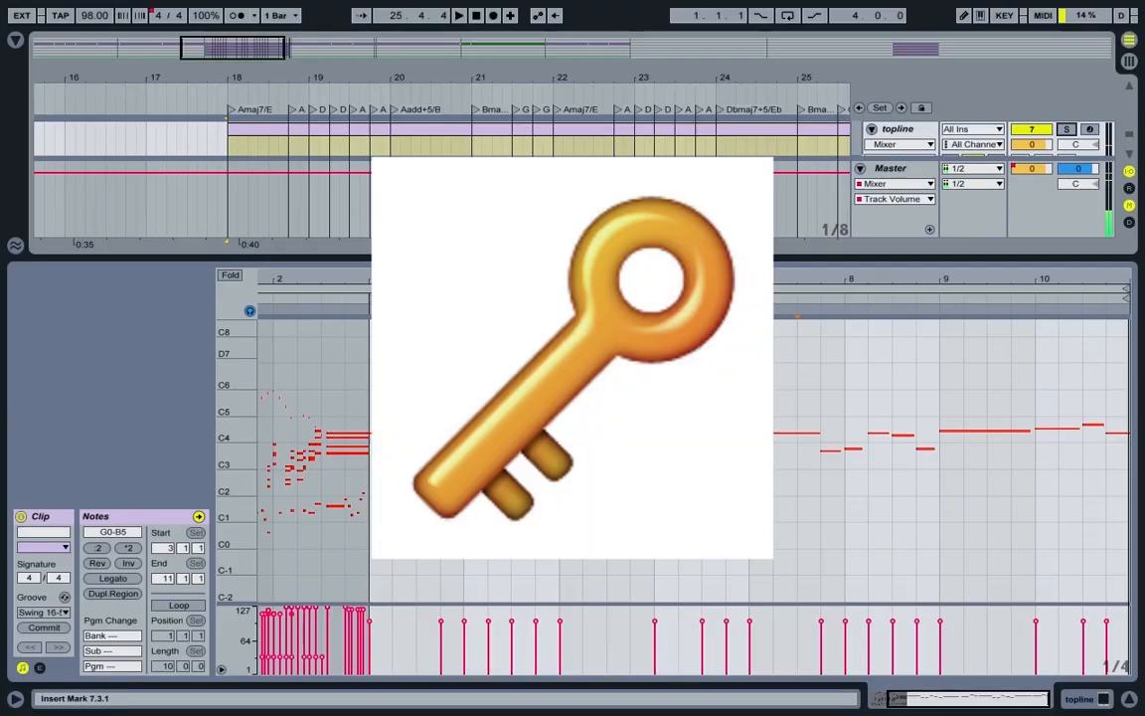
pyautogui.click(982, 386)
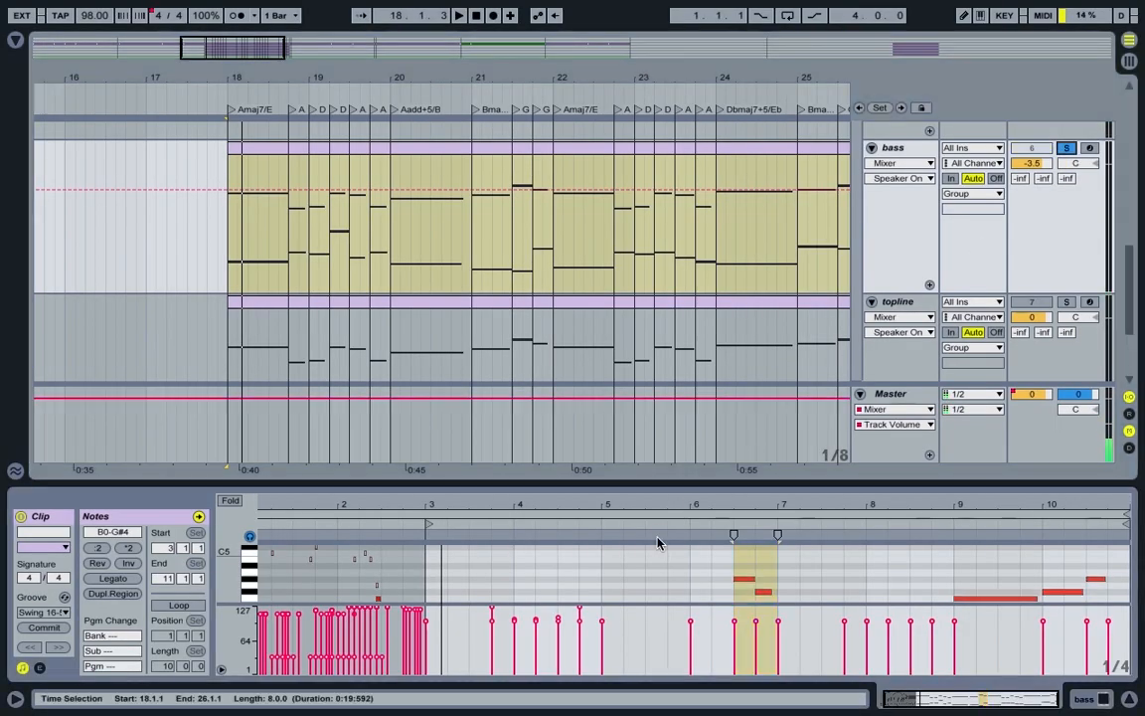
# - Enlarge the bass clip's note editor and listen to the bass against the melody from bar 18
pyautogui.moveTo(652, 482); pyautogui.dragTo(682, 159)
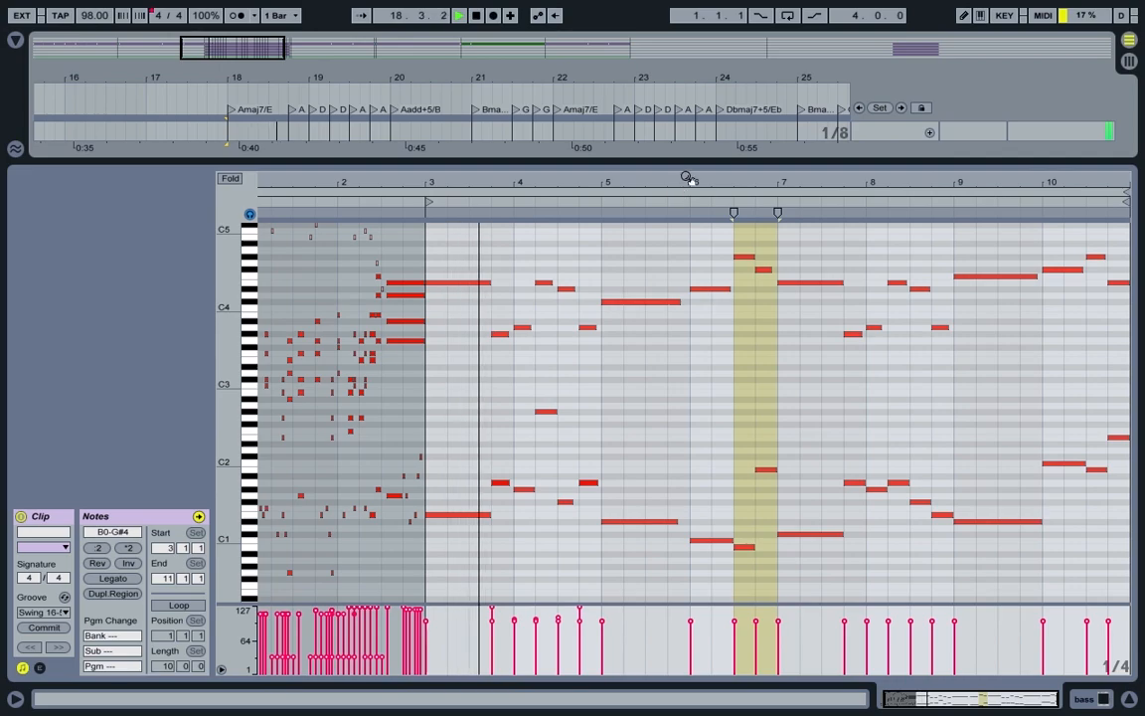
pyautogui.click(678, 241)
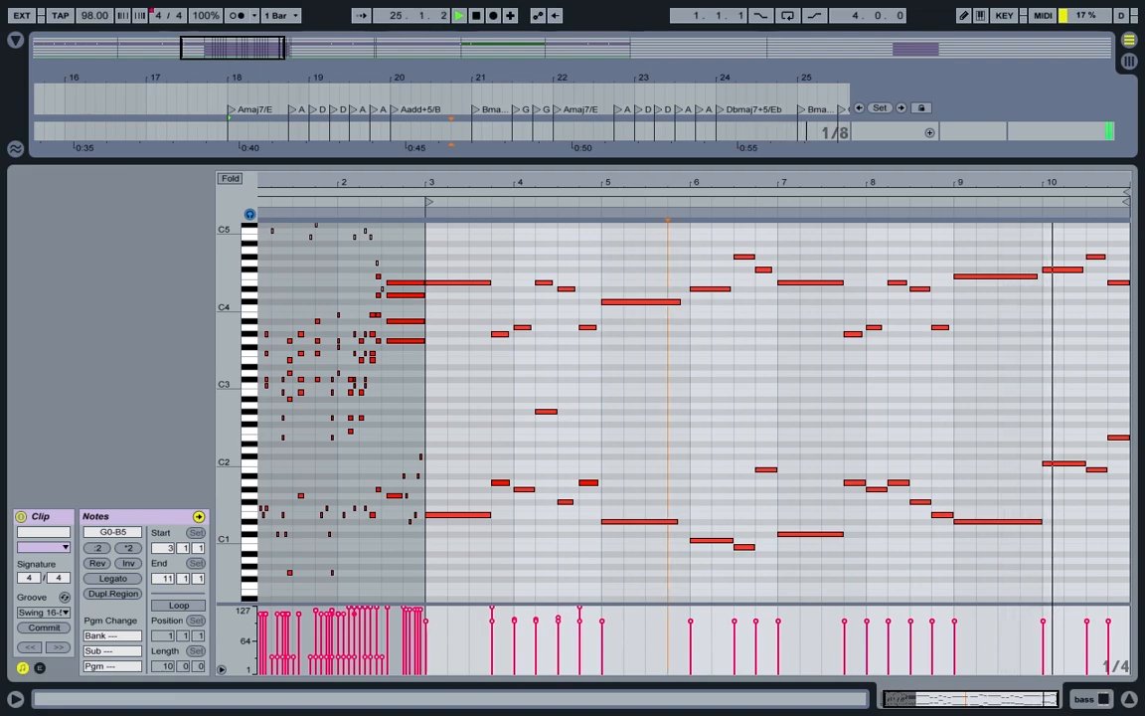
pyautogui.press('space')
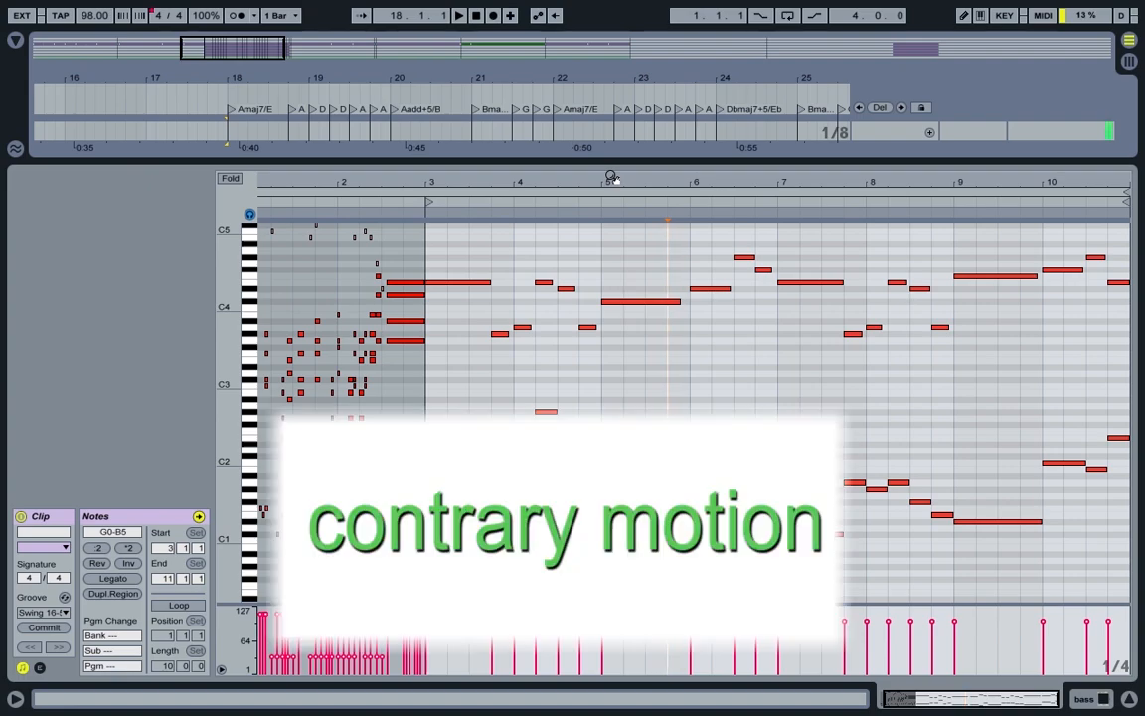
# - Highlight the opening melody notes and the bass notes beneath them to compare their motion, clearing the selection at the end
pyautogui.click(468, 260)
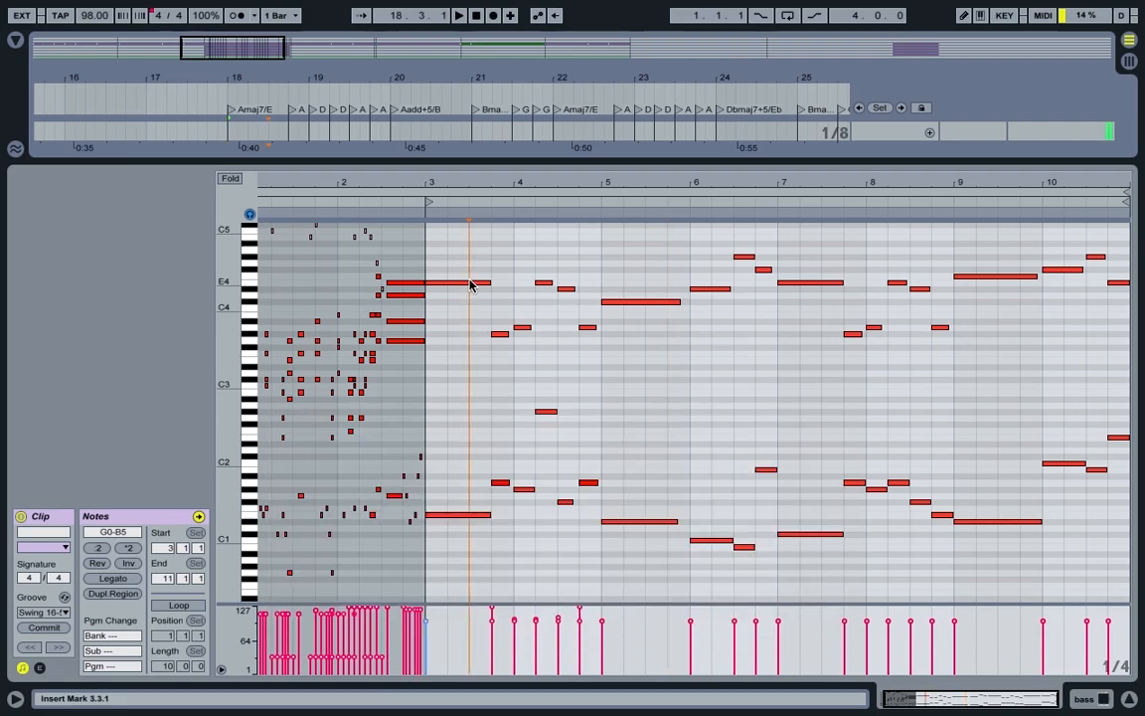
pyautogui.moveTo(463, 258); pyautogui.dragTo(529, 340)
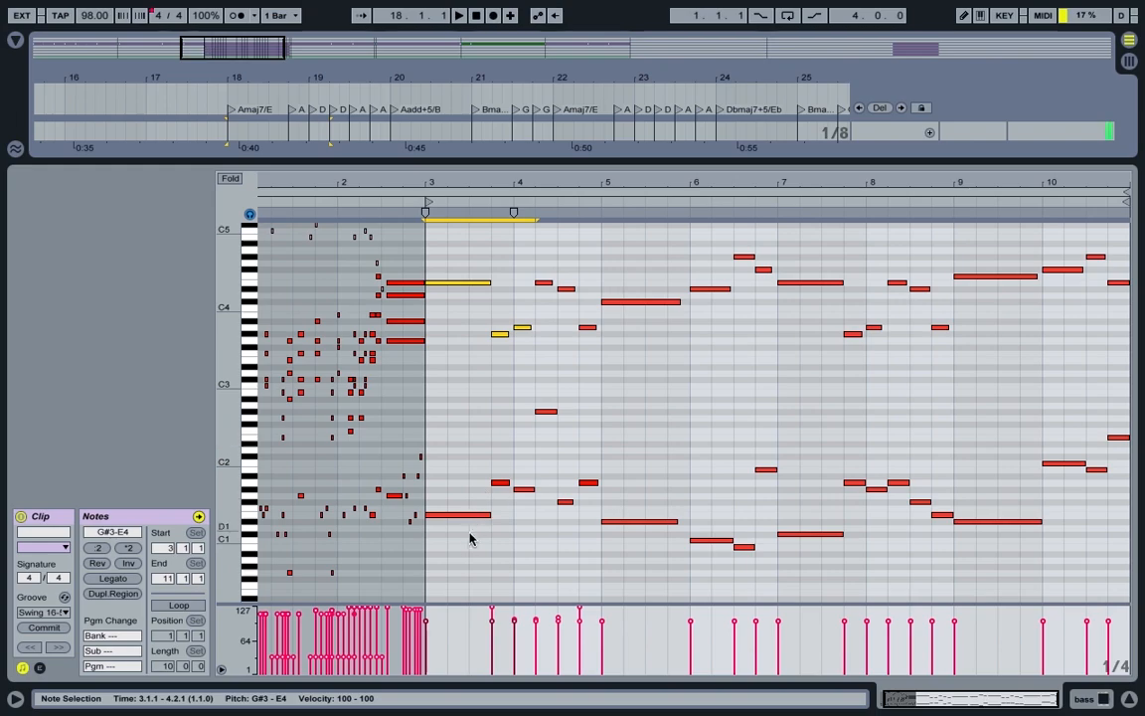
pyautogui.moveTo(459, 569); pyautogui.dragTo(644, 339)
pyautogui.click(666, 264)
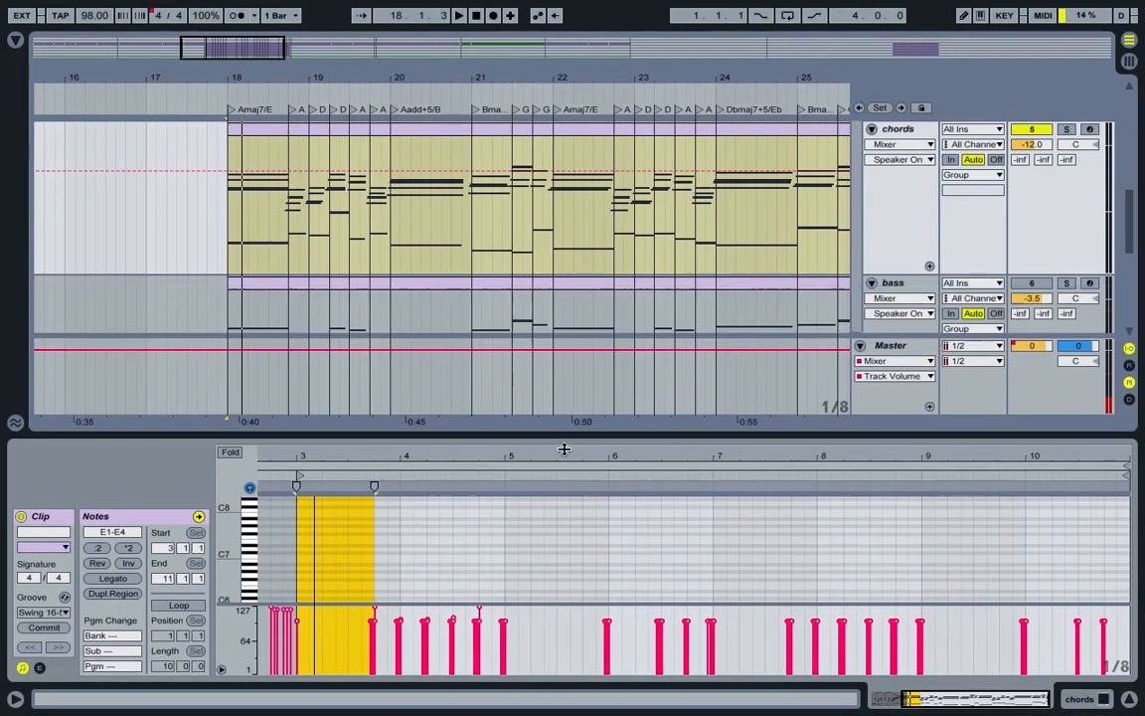
# - Listen to the chords clip from bar 18 with its full note range zoomed to fill the enlarged note editor
pyautogui.click(462, 204)
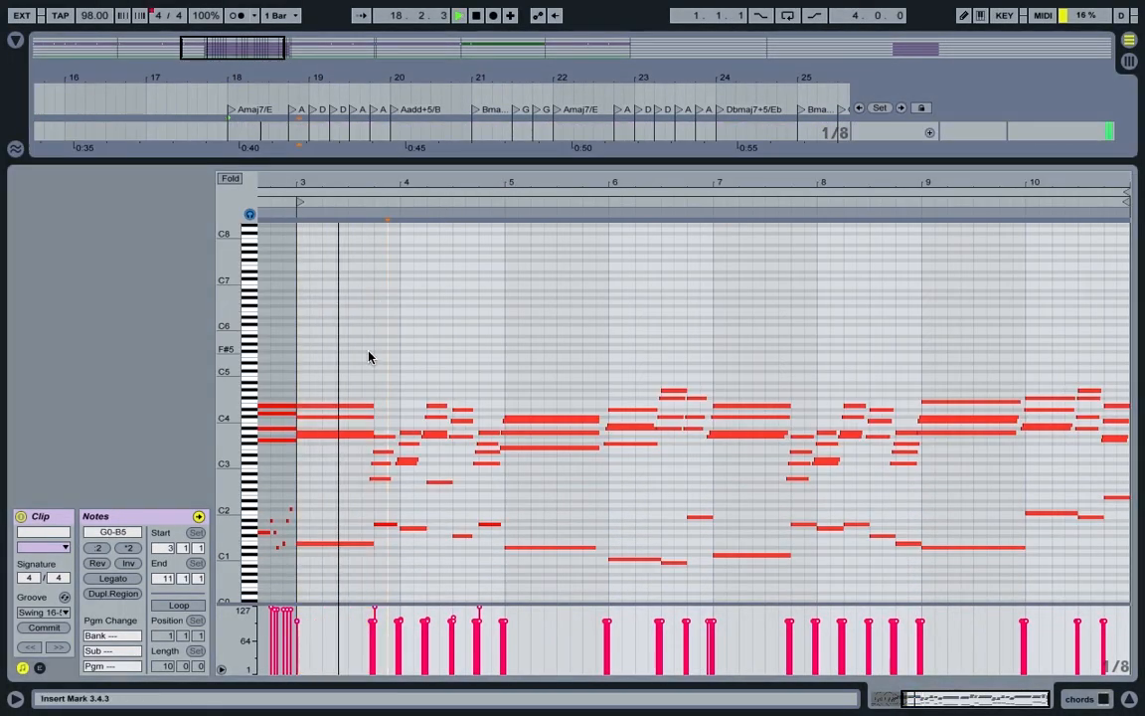
pyautogui.scroll(-5, 371, 355)
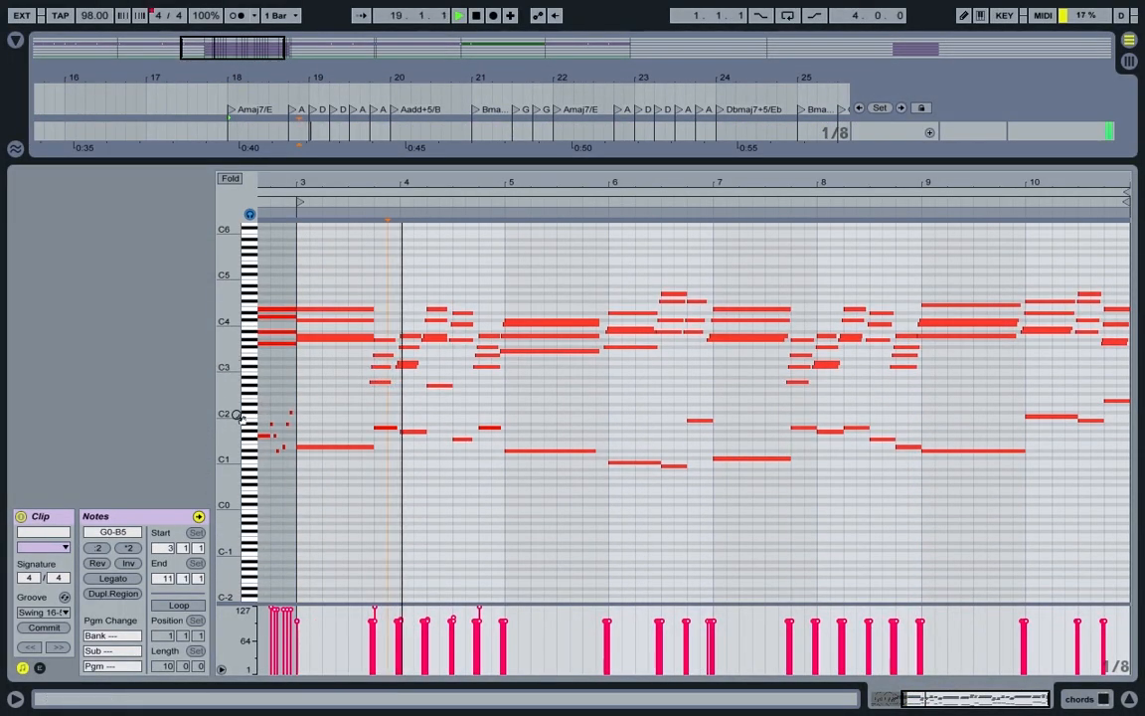
pyautogui.moveTo(238, 415); pyautogui.dragTo(255, 434)
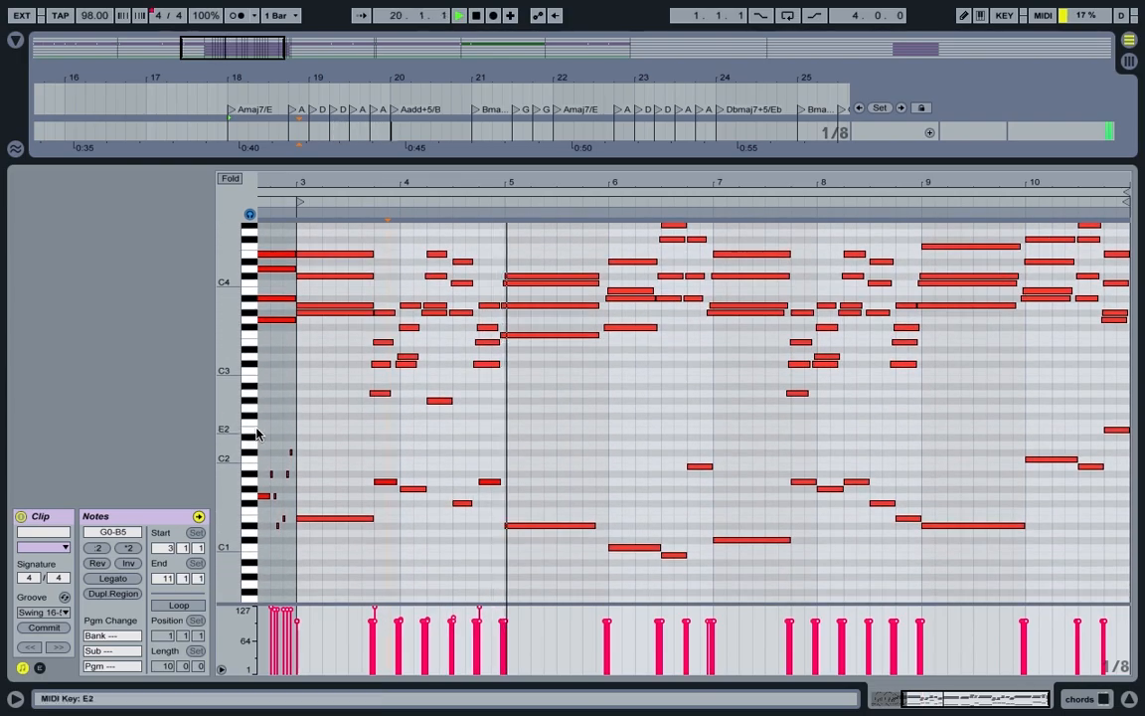
pyautogui.scroll(2, 264, 435)
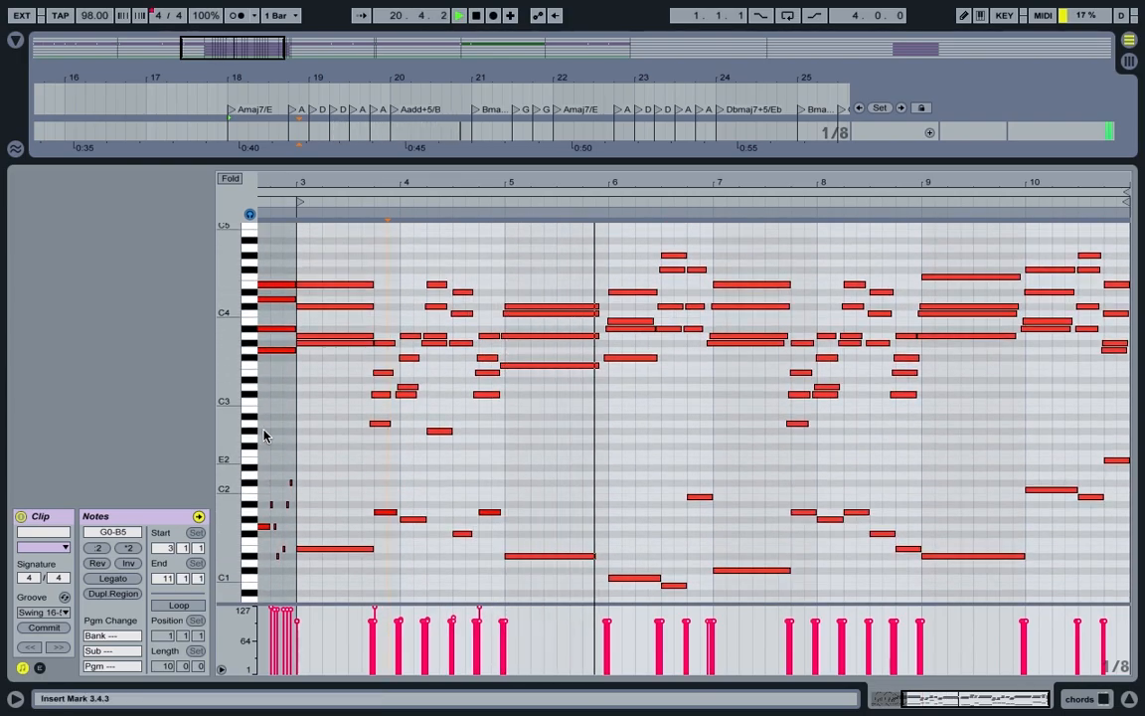
pyautogui.scroll(-1, 264, 435)
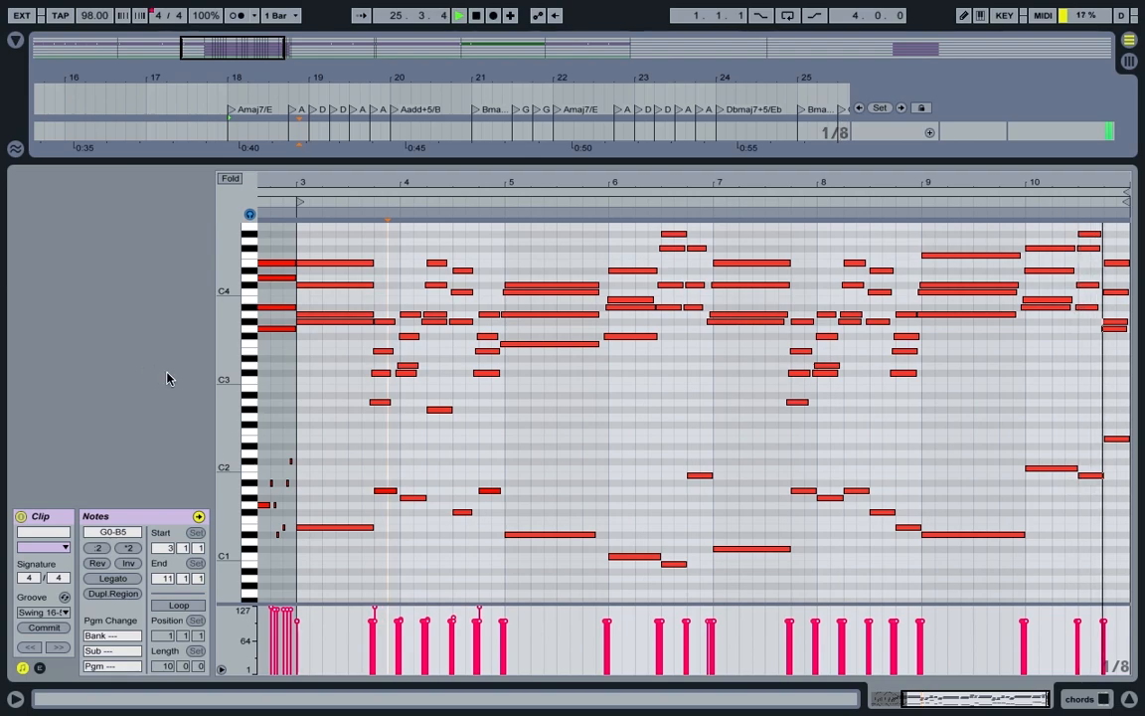
pyautogui.moveTo(410, 159); pyautogui.dragTo(410, 112)
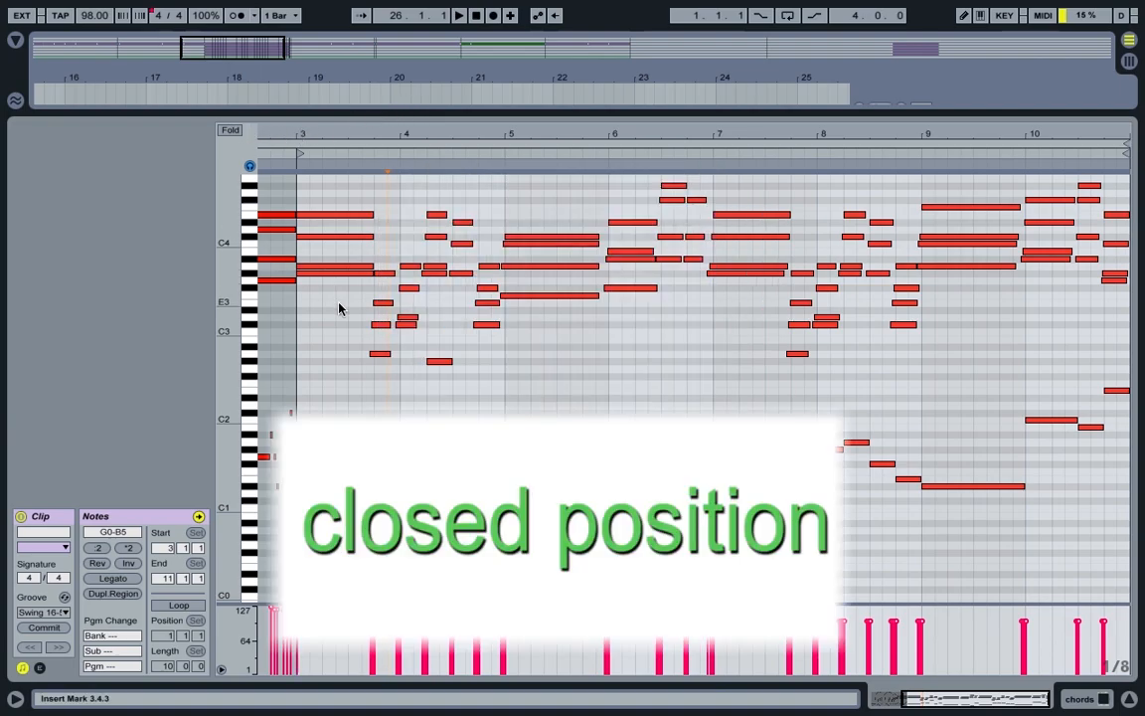
# - Highlight the upper notes of the first two chords in the chords clip, and a wider range of the progression
pyautogui.moveTo(331, 308); pyautogui.dragTo(354, 185)
pyautogui.moveTo(362, 396); pyautogui.dragTo(402, 280)
pyautogui.click(309, 316)
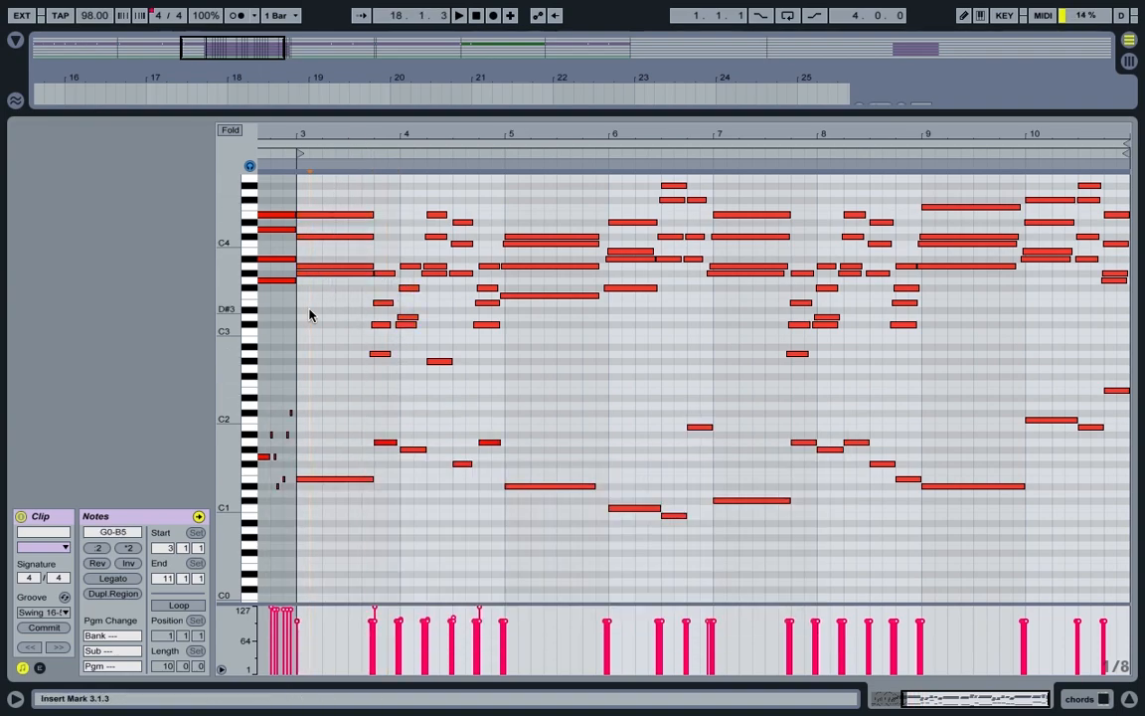
pyautogui.click(336, 534)
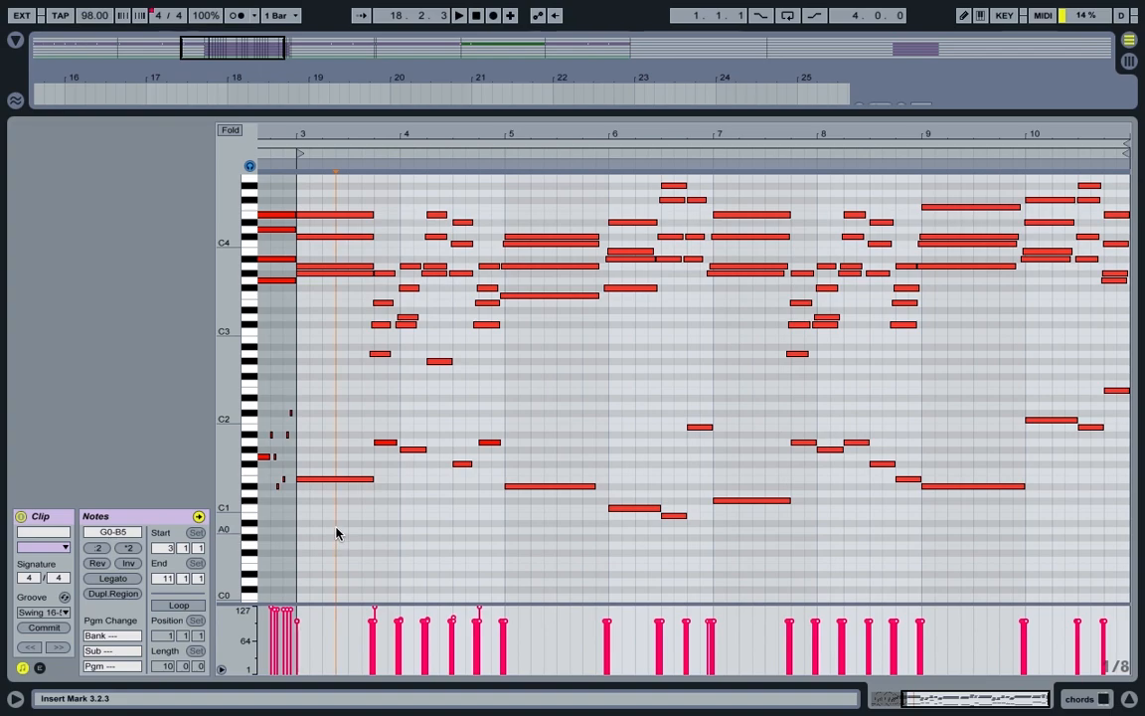
pyautogui.moveTo(336, 534); pyautogui.dragTo(843, 177)
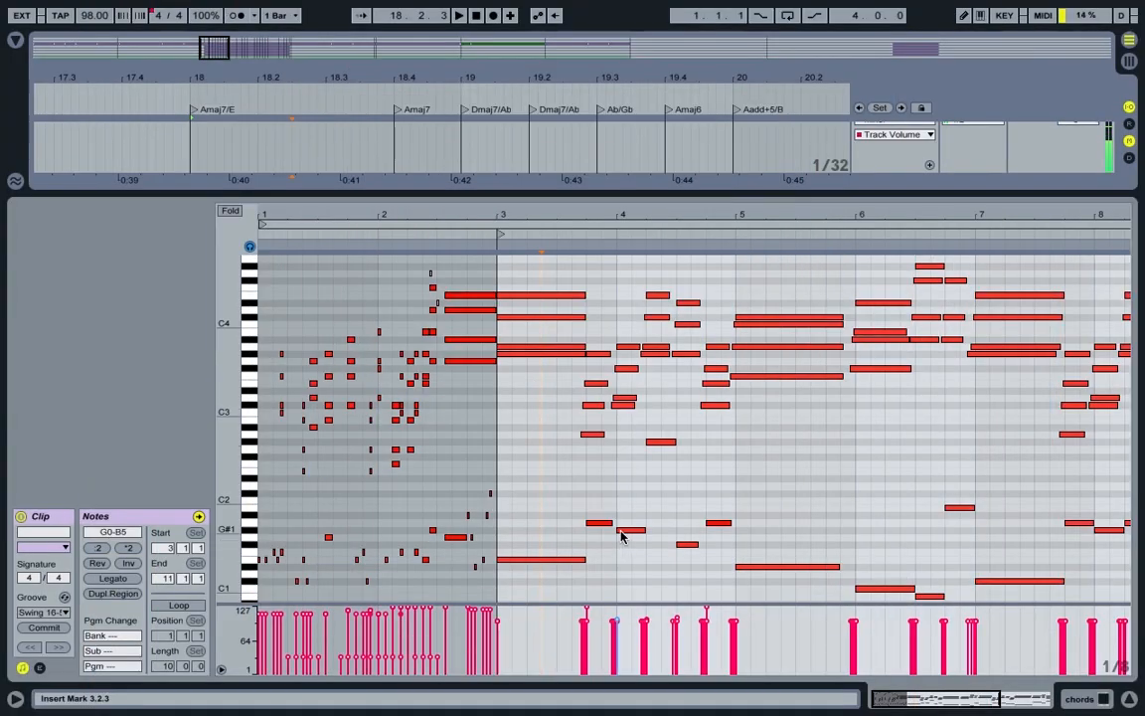
# - Select the first chord's G#3 to E4 notes and the upper voices of the following chords up to bar 6, ending with nothing selected
pyautogui.moveTo(550, 391); pyautogui.dragTo(559, 203)
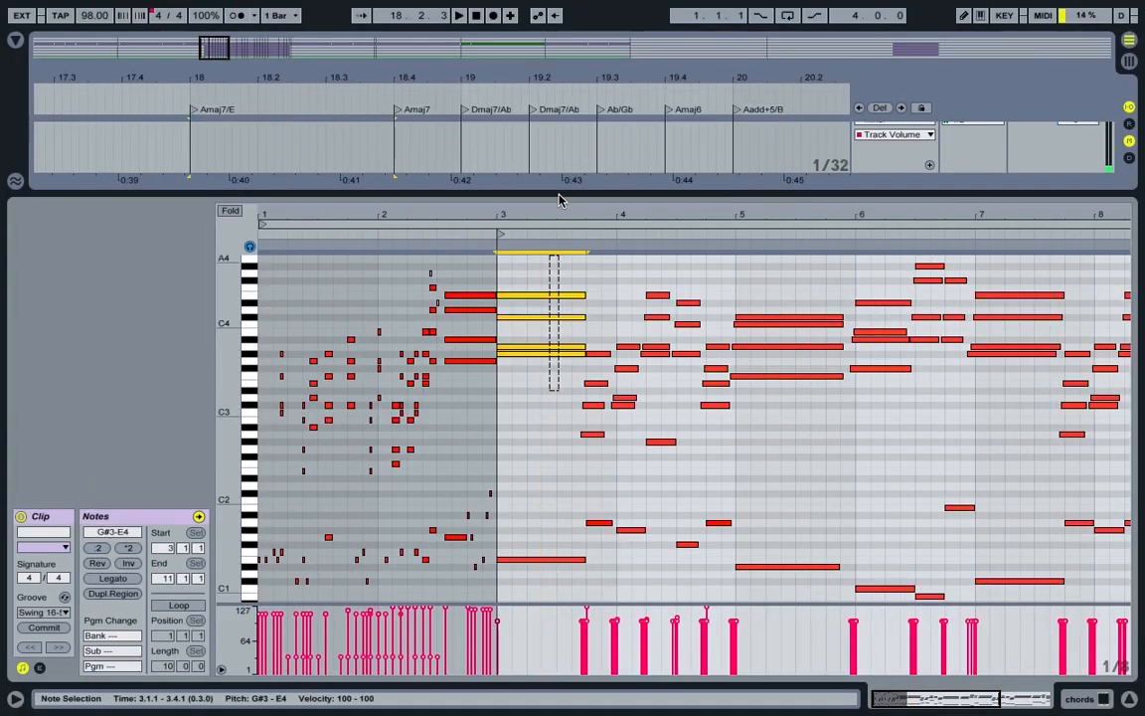
pyautogui.moveTo(545, 440); pyautogui.dragTo(962, 260)
pyautogui.click(930, 423)
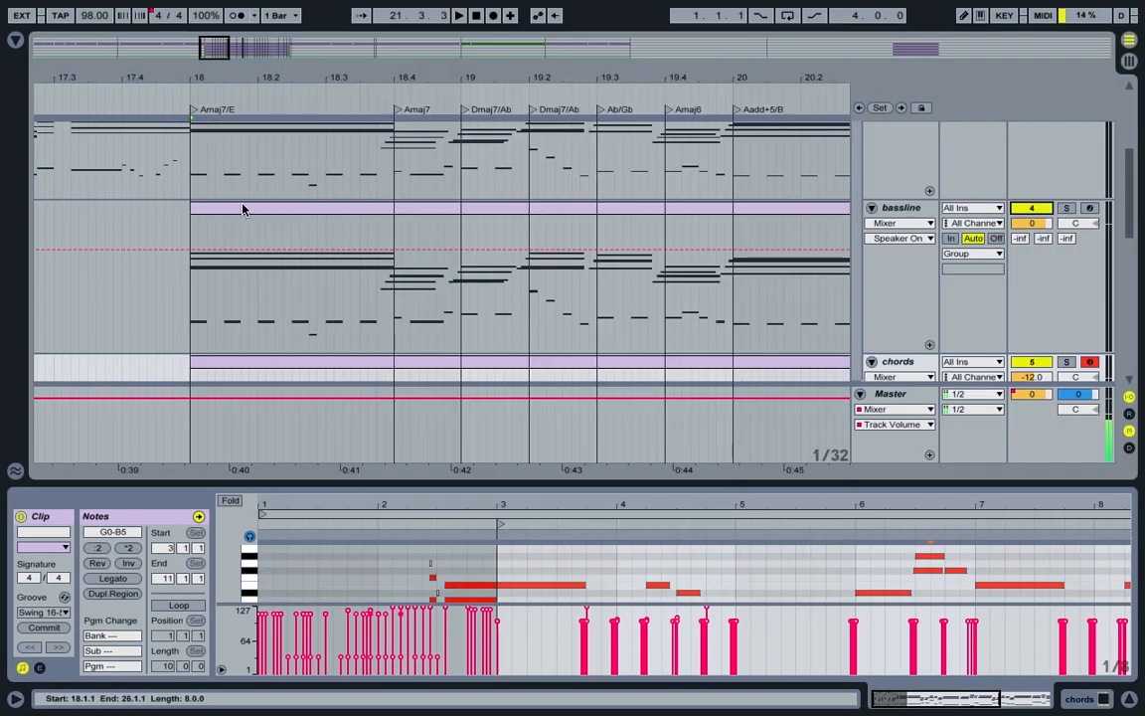
# - Open the bassline clip in an enlarged note editor, solo the track, and play it from bar 18
pyautogui.click(242, 210)
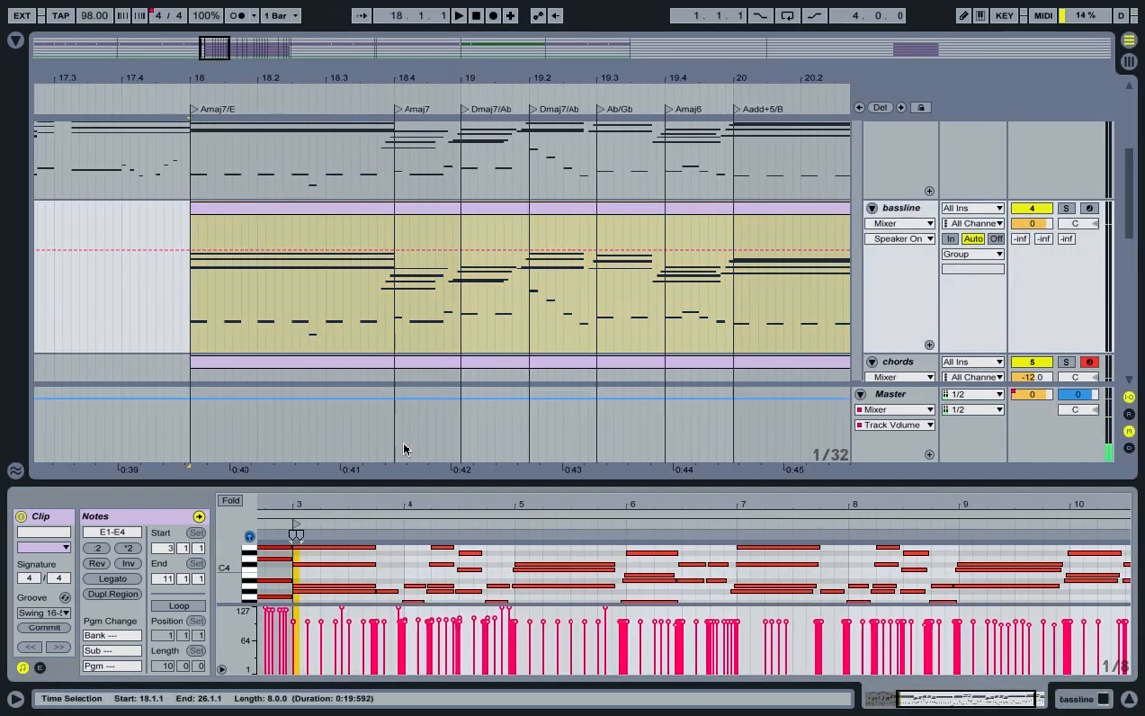
pyautogui.moveTo(473, 484); pyautogui.dragTo(467, 339)
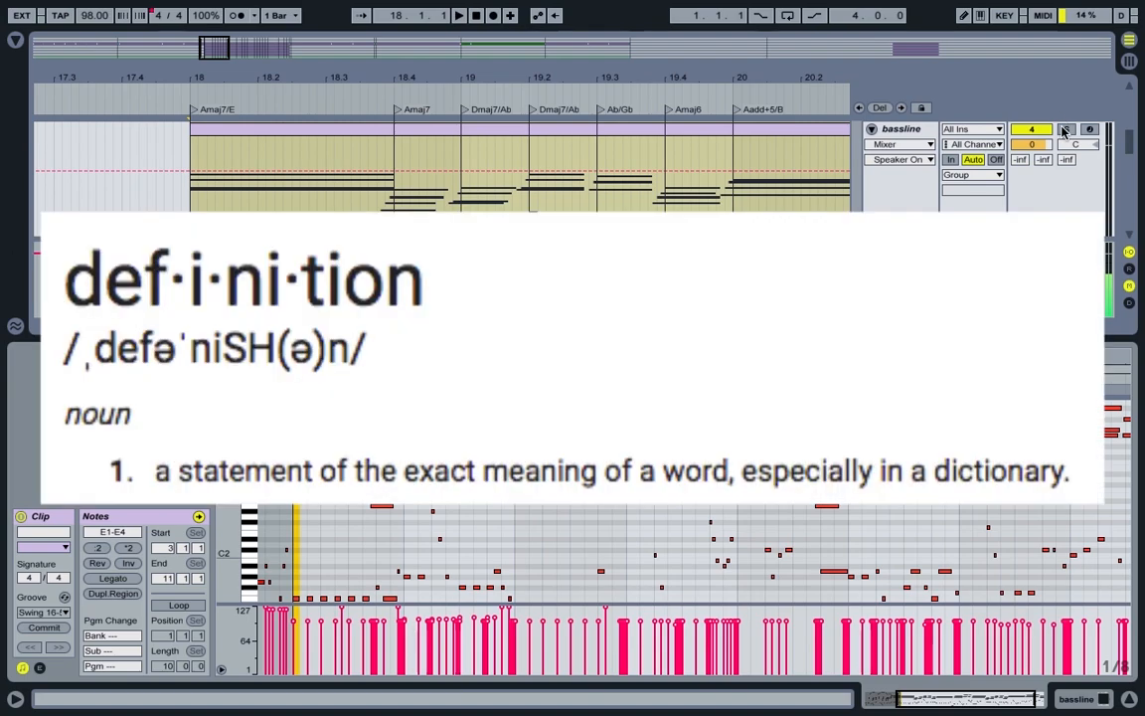
pyautogui.click(1065, 130)
pyautogui.press('space')
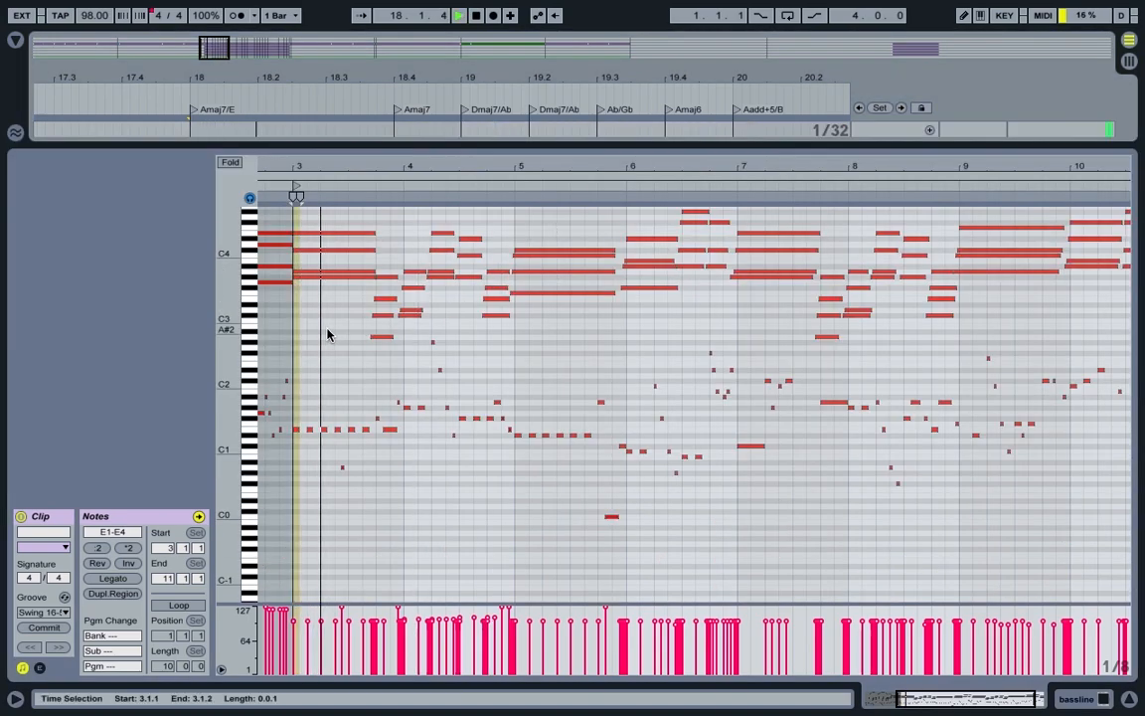
pyautogui.click(335, 332)
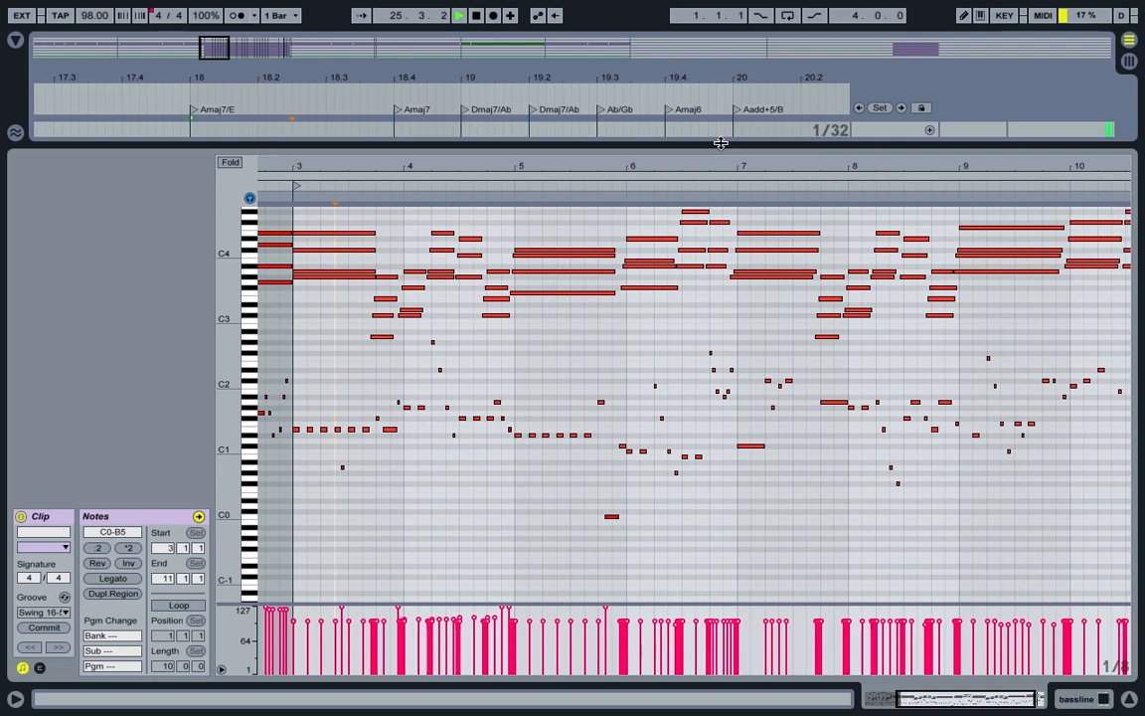
# - Stop playback, shrink the note editor, and listen to the soloed bassline's ending from position 24.4.4
pyautogui.press('space')
pyautogui.moveTo(739, 147); pyautogui.dragTo(708, 180)
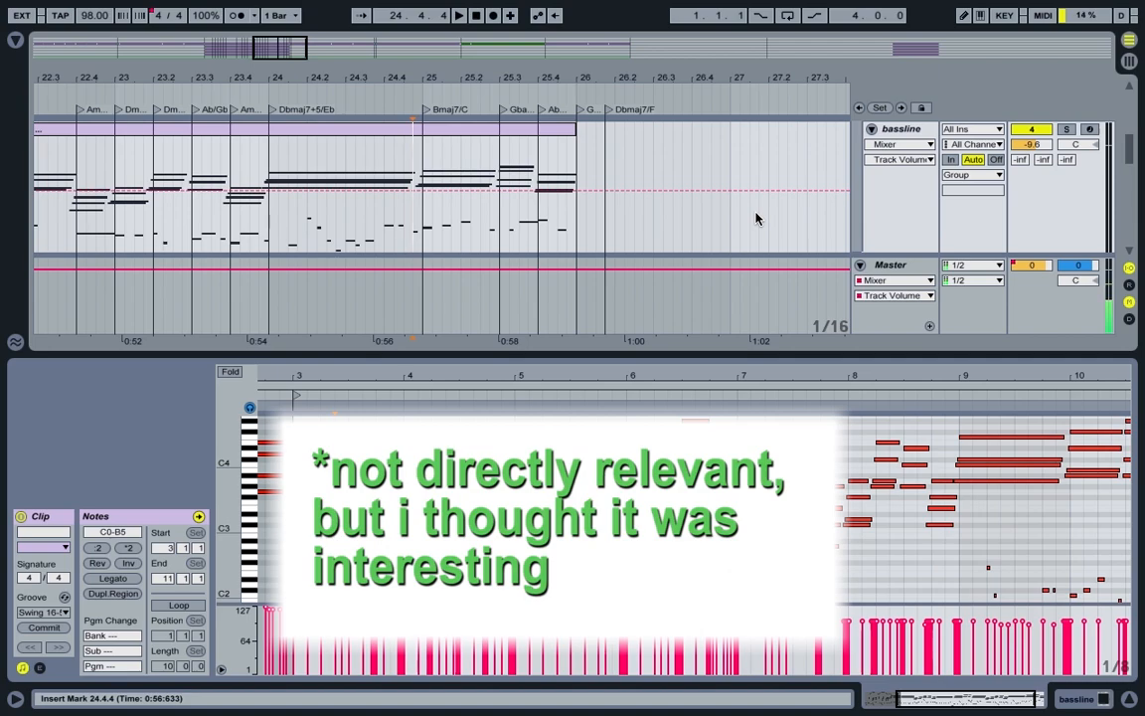
pyautogui.click(1067, 130)
pyautogui.press('space')
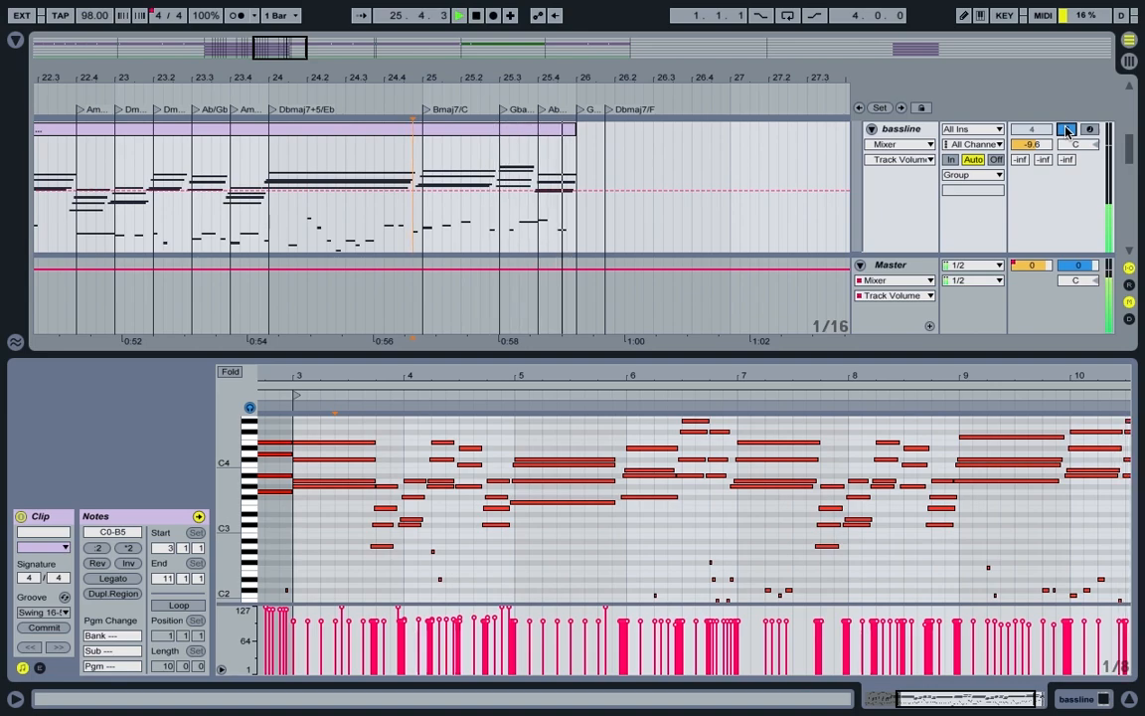
pyautogui.scroll(3, 1027, 206)
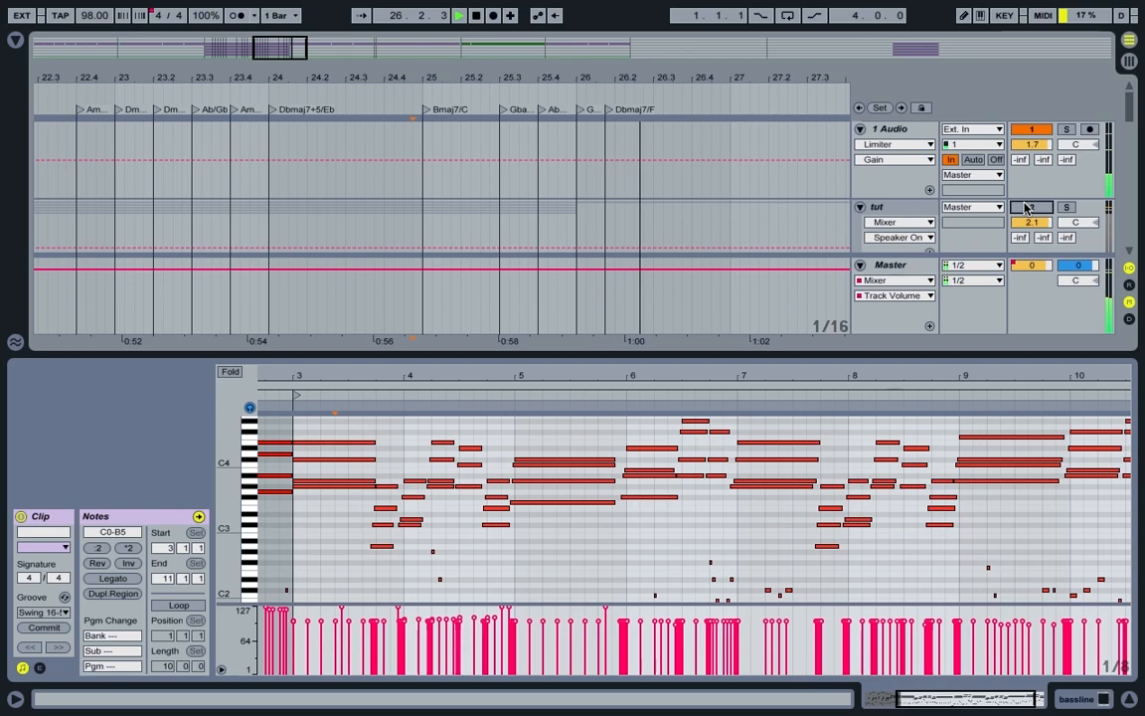
pyautogui.press('space')
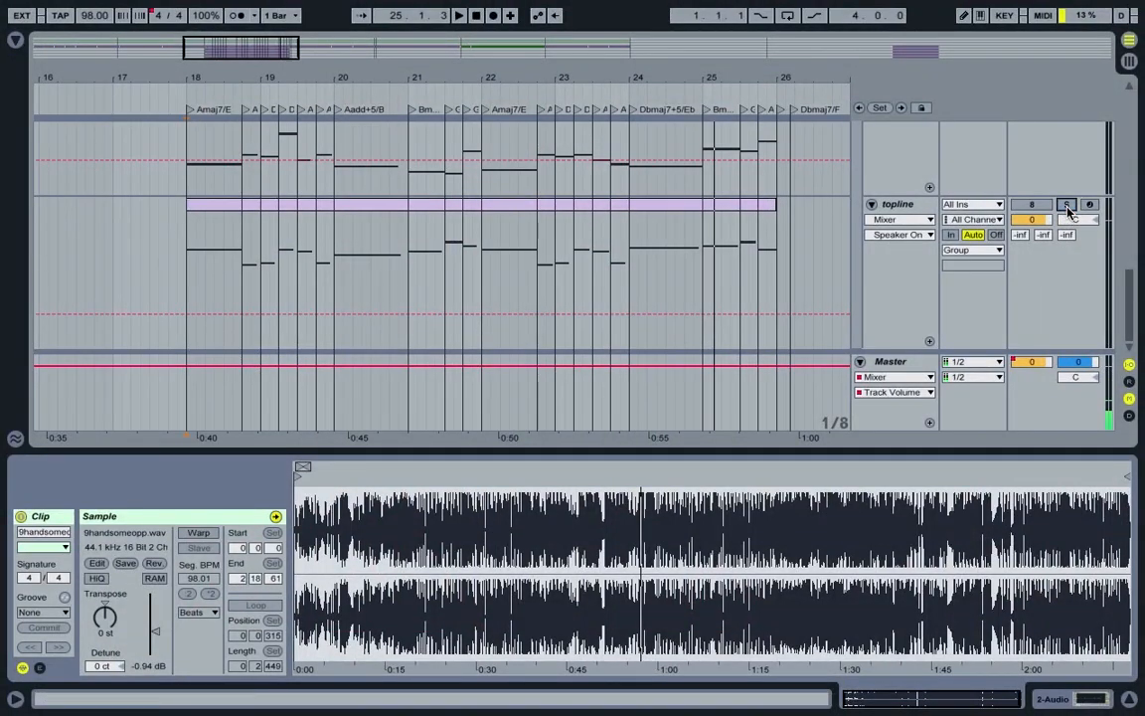
# - Play the section from bar 18 with the topline track soloed, and switch the solo to the bass track during playback
pyautogui.click(1068, 205)
pyautogui.press('space')
pyautogui.scroll(3, 1068, 209)
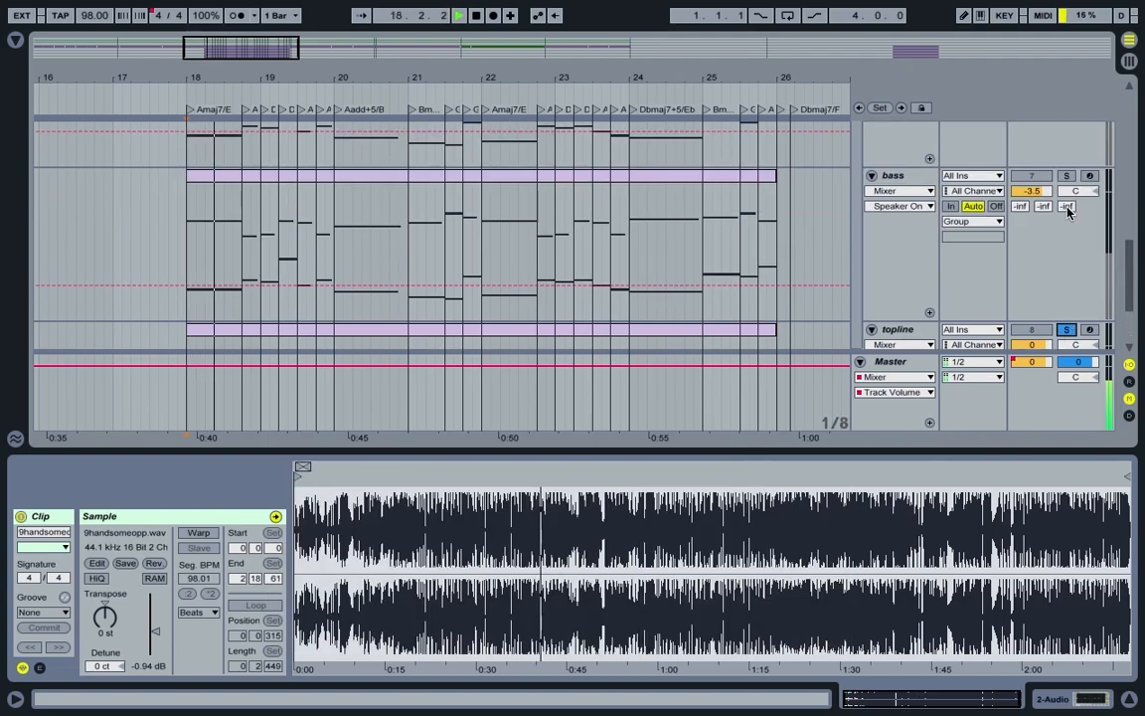
pyautogui.click(1068, 178)
# - Move the solo to the chords track and on to the bassline track while the section keeps playing
pyautogui.scroll(3, 1070, 180)
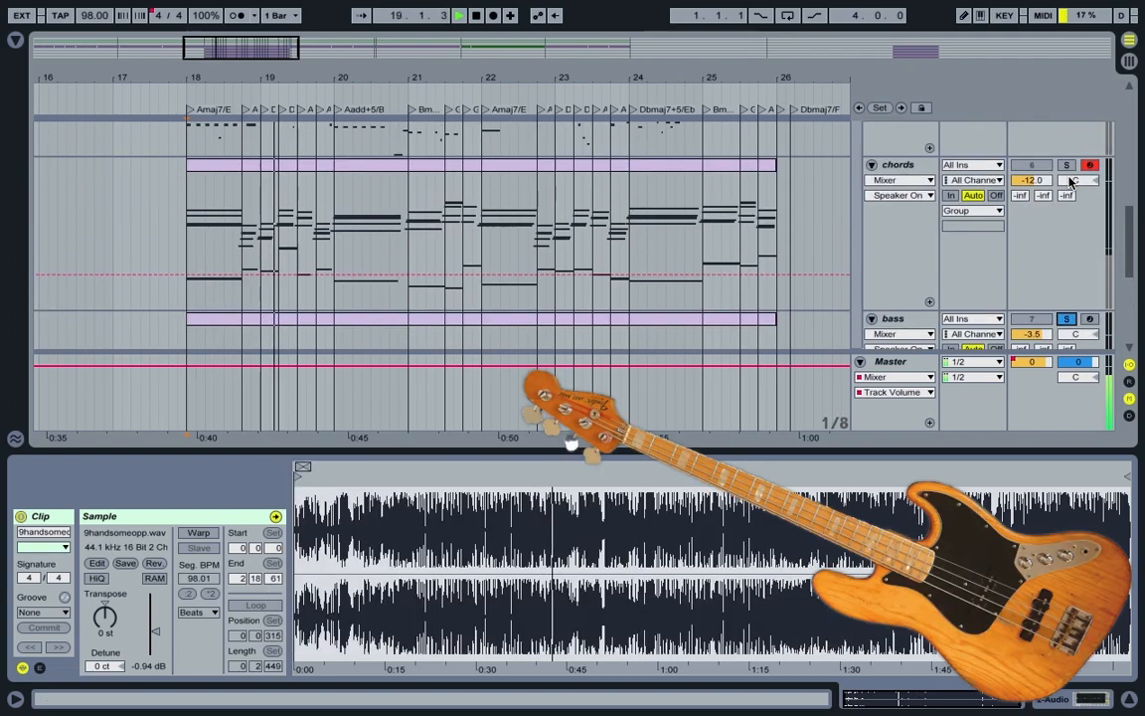
pyautogui.click(1066, 166)
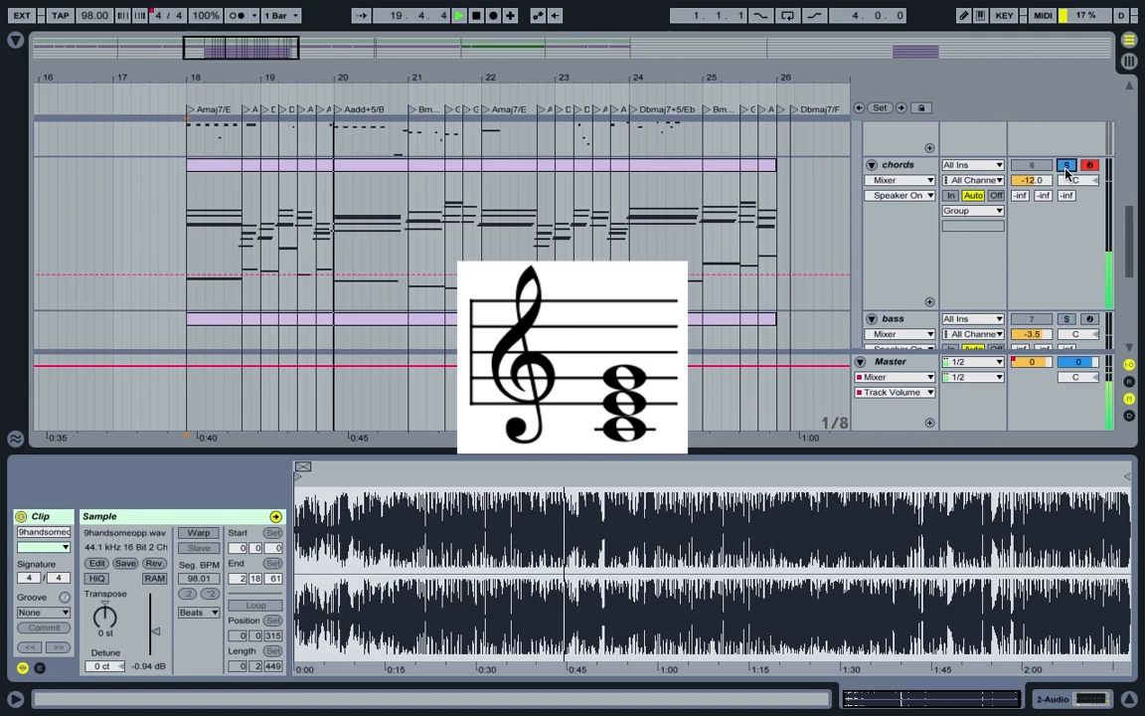
pyautogui.scroll(3, 1068, 179)
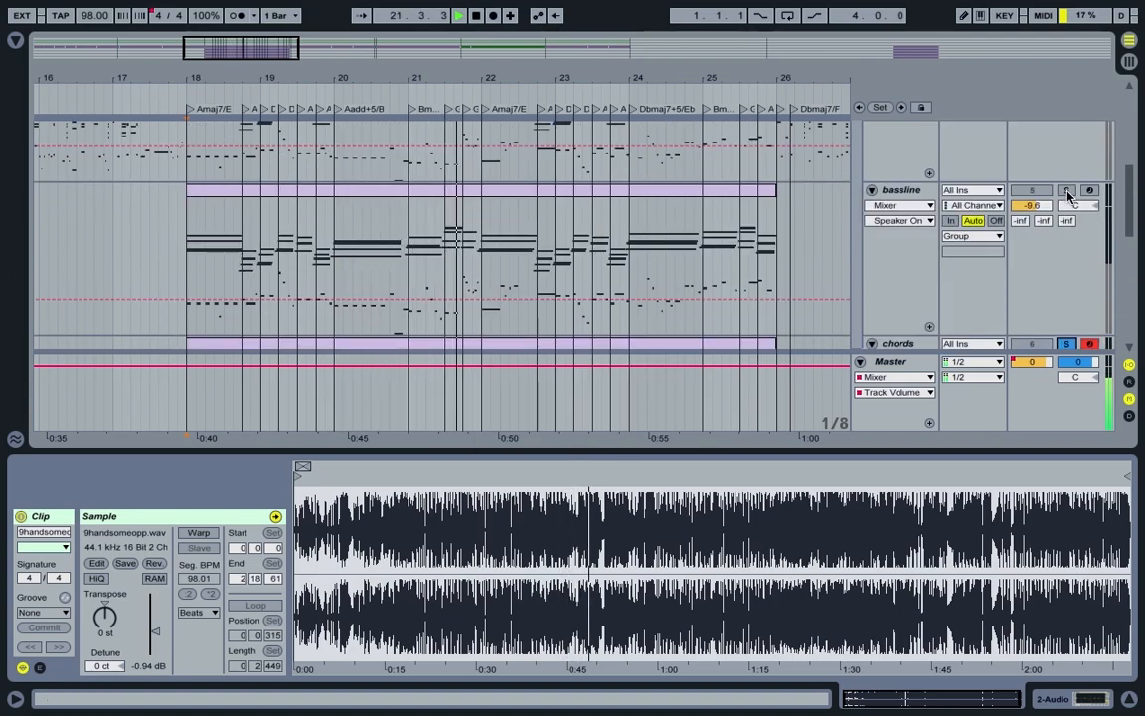
pyautogui.click(1067, 191)
# - Solo the 2 Audio track to hear the original 9handsomeopp recording over the rest of the section
pyautogui.scroll(3, 1068, 194)
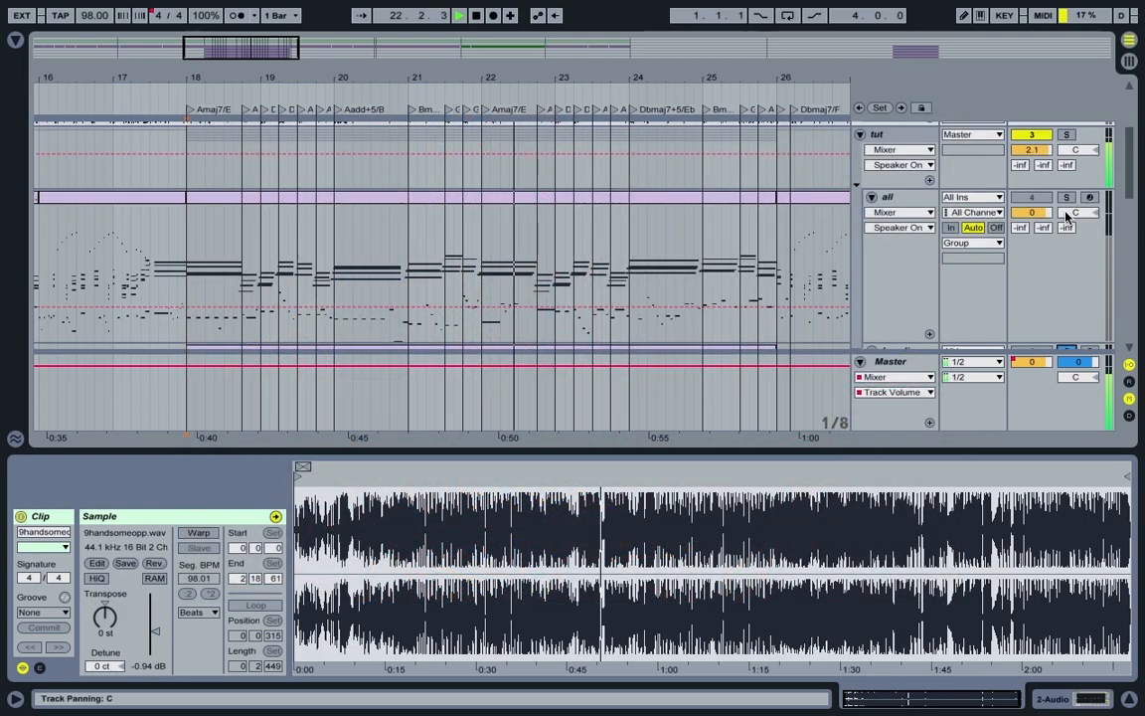
pyautogui.scroll(3, 1067, 199)
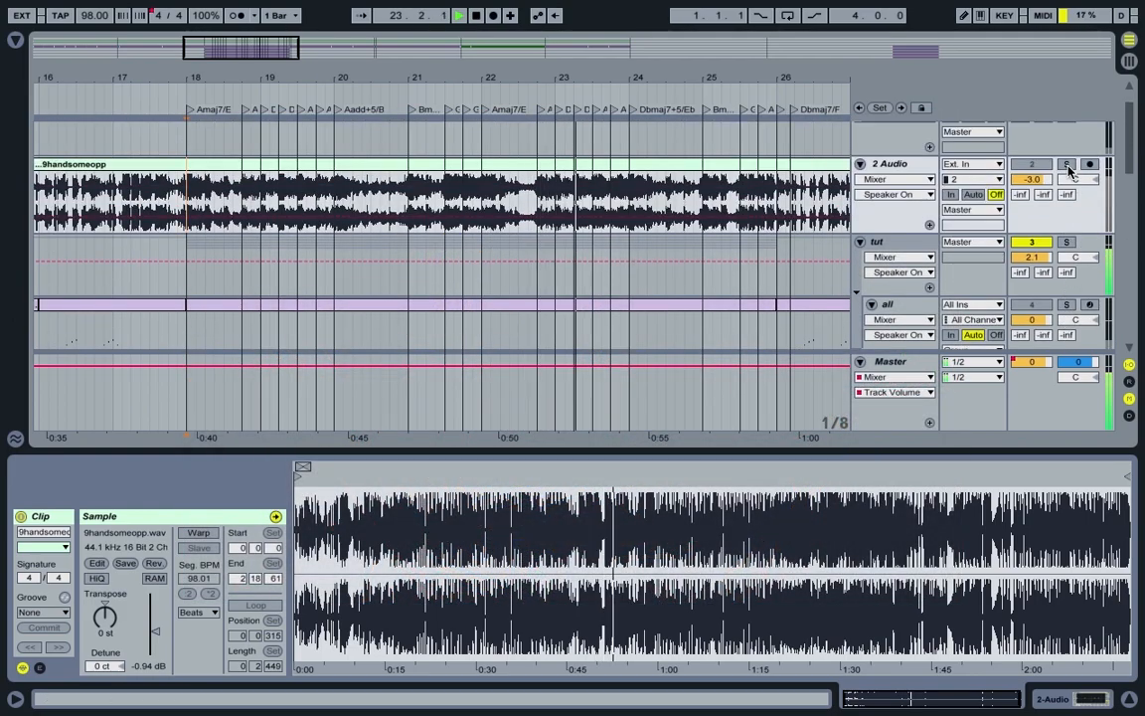
pyautogui.click(1067, 165)
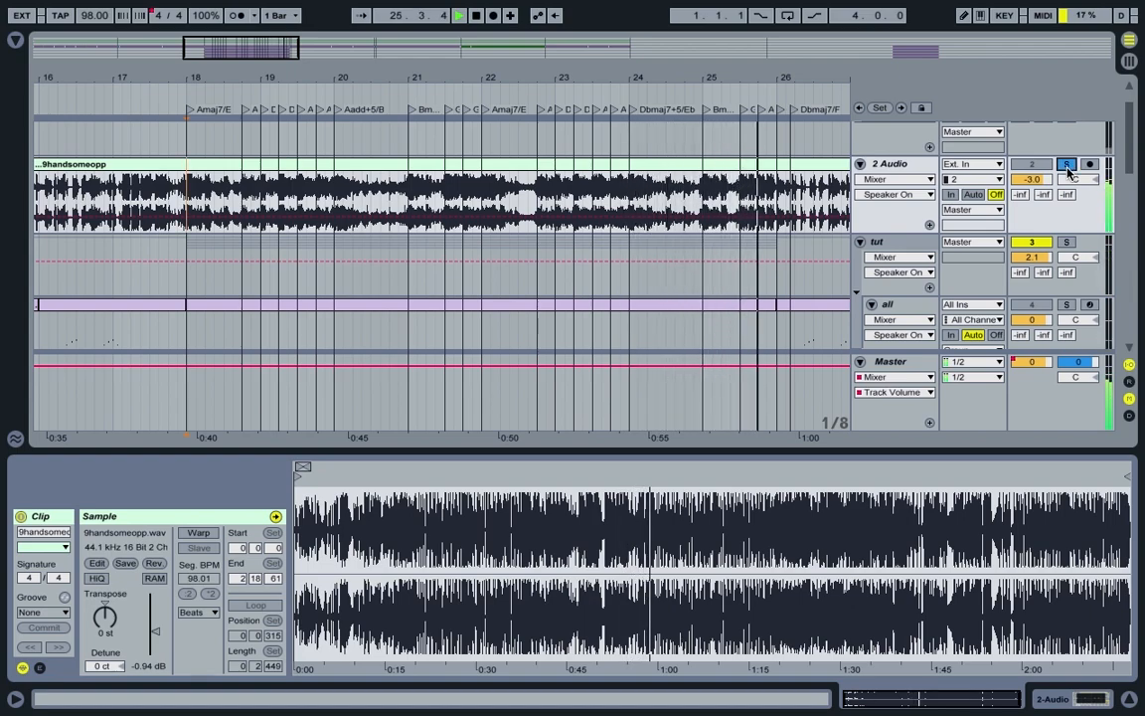
pyautogui.scroll(1, 903, 175)
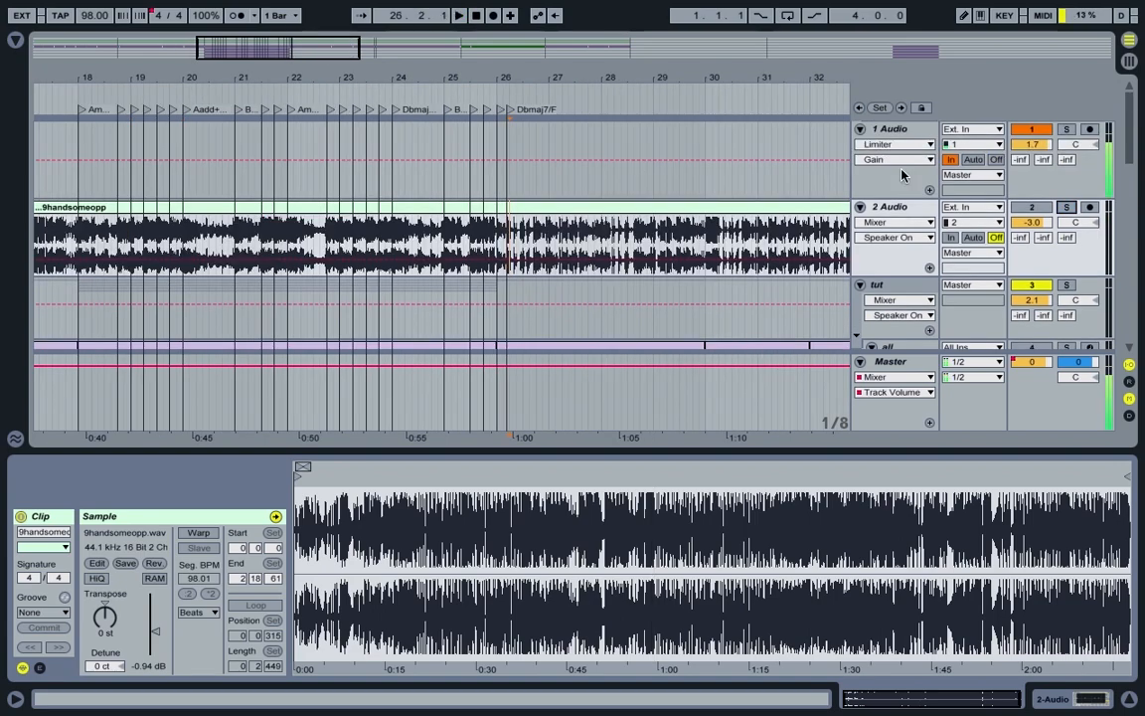